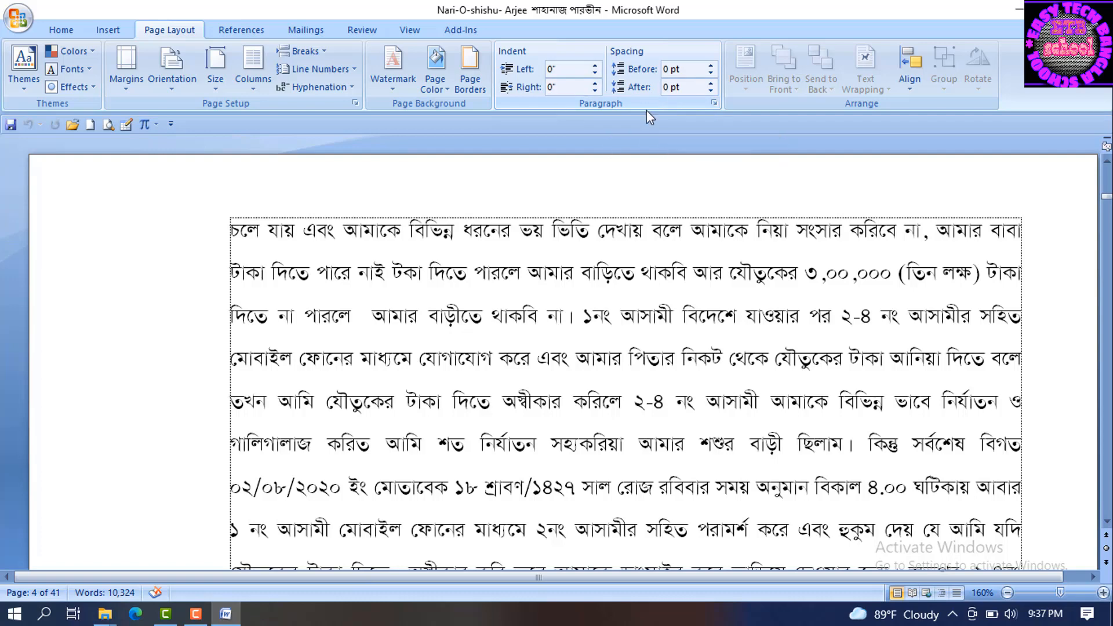
Step: Select the opening lines of the body text on page 4 and examine their alignment, indentation and spacing in the paragraph settings
{"action": "left_click", "coordinate": [715, 102]}
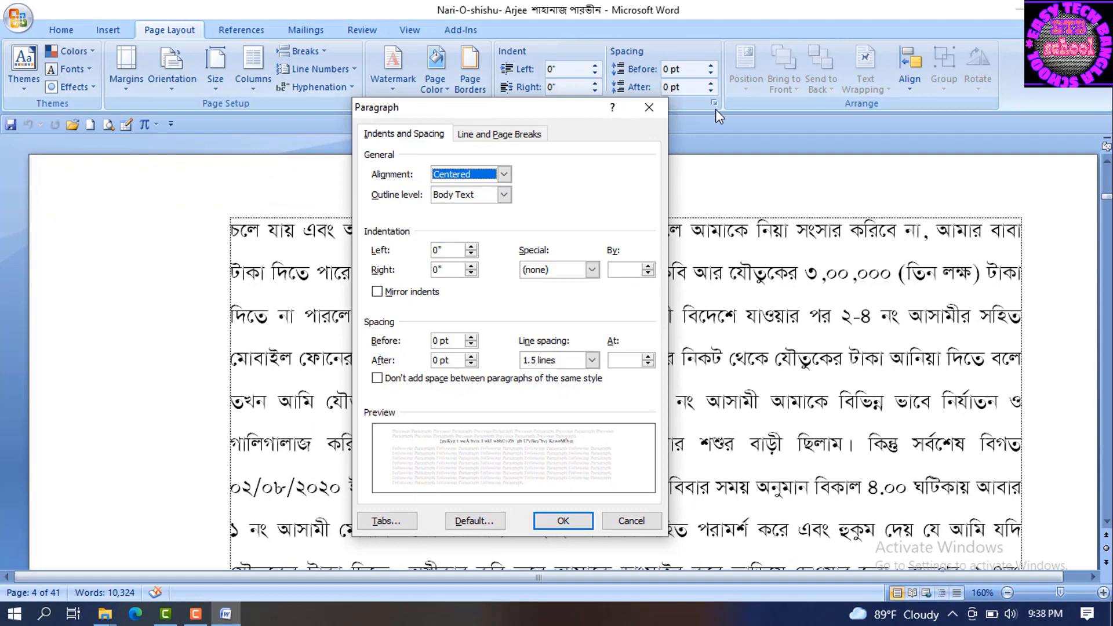
{"action": "key", "text": "Escape"}
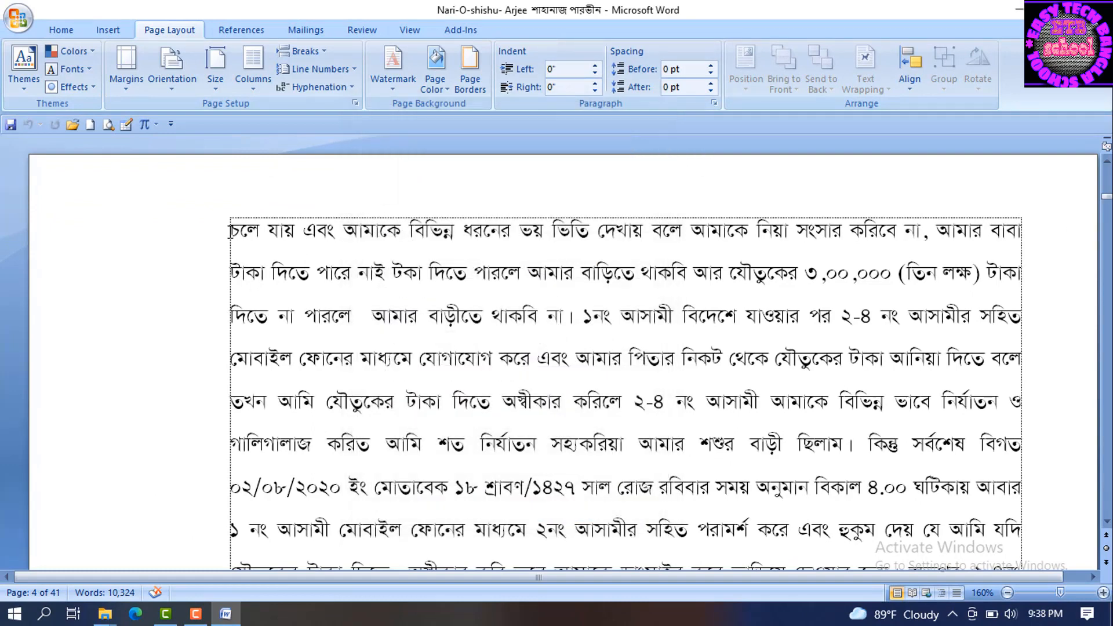
{"action": "left_click_drag", "start_coordinate": [230, 230], "coordinate": [432, 490]}
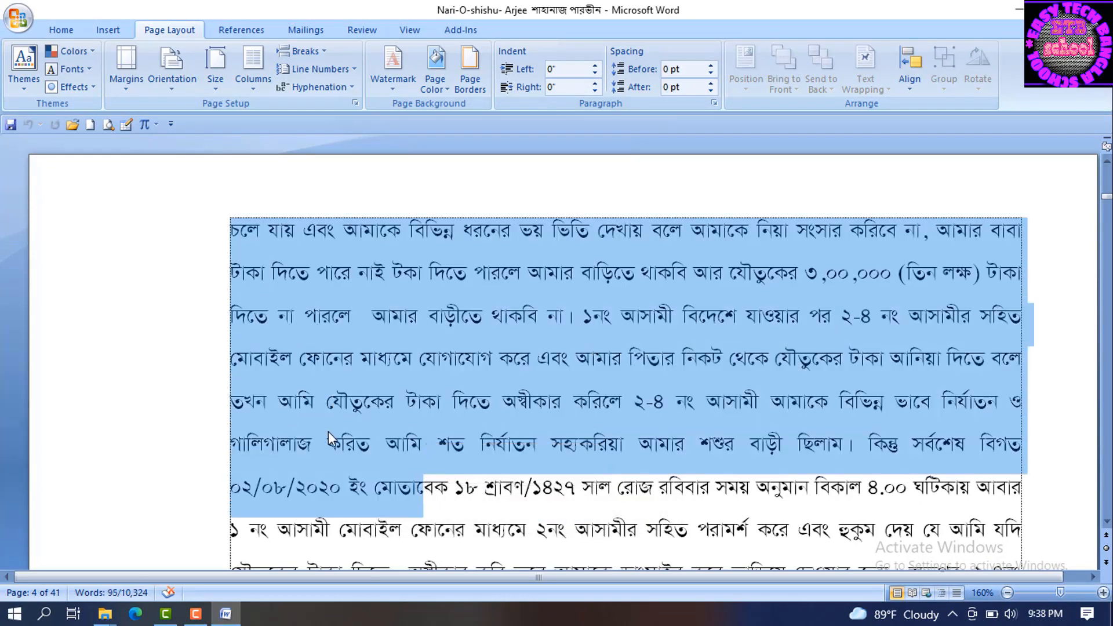
{"action": "right_click", "coordinate": [465, 294]}
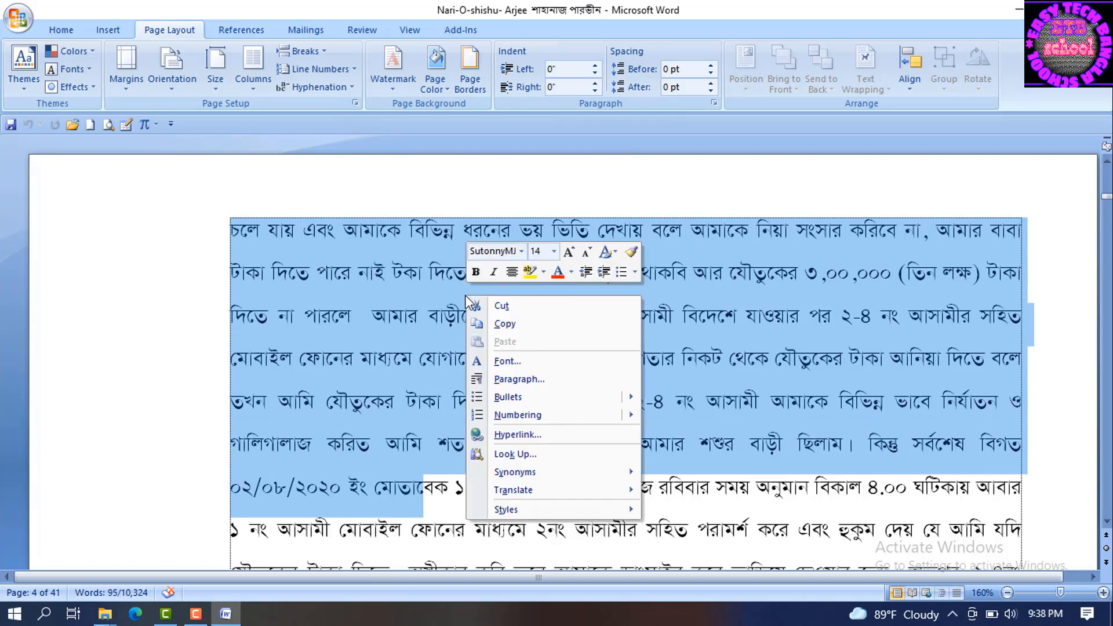
{"action": "left_click", "coordinate": [513, 380]}
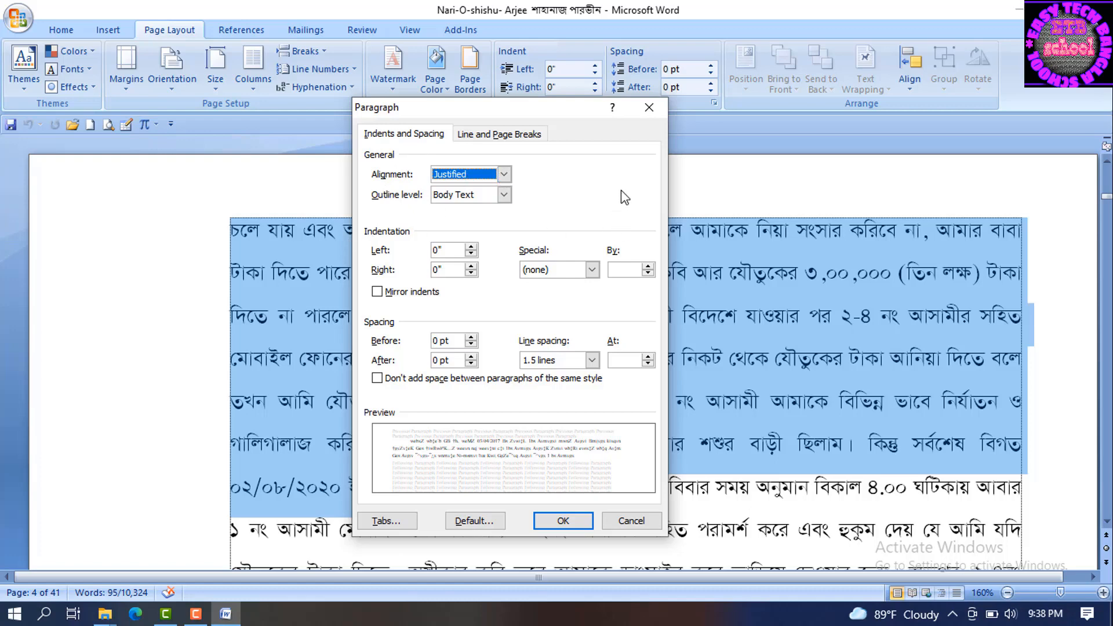
{"action": "left_click", "coordinate": [649, 107]}
Step: Write "আমার সোনার বাংলা আমি তোমায়" on the blank page before the body text on page 4
{"action": "left_click", "coordinate": [238, 232]}
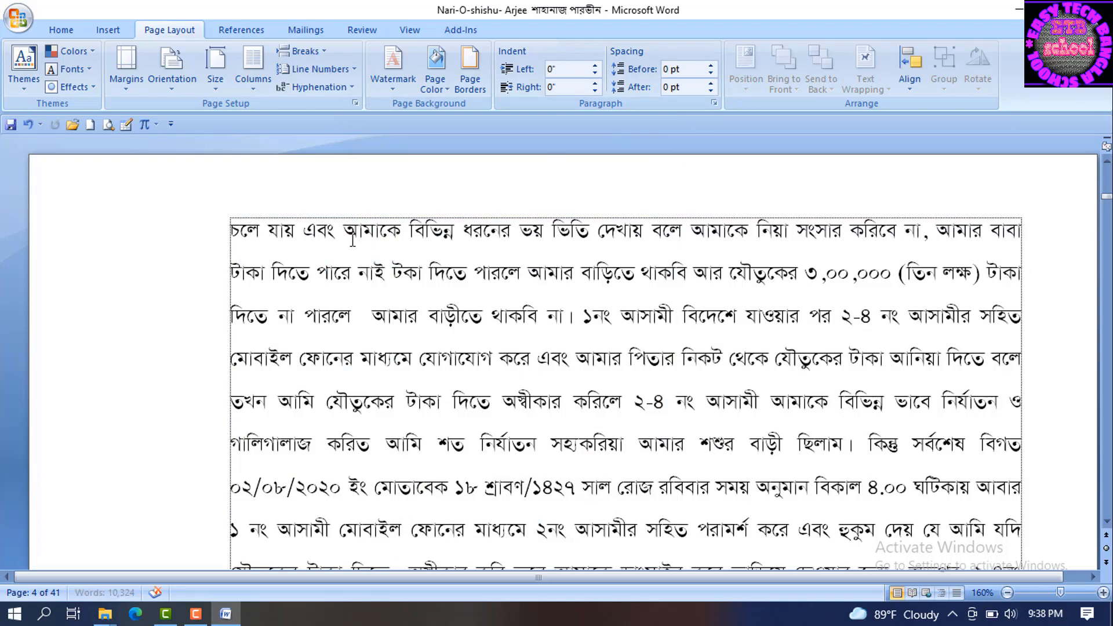
{"action": "scroll", "coordinate": [351, 240], "scroll_direction": "up", "scroll_amount": 5}
{"action": "scroll", "coordinate": [502, 229], "scroll_direction": "up", "scroll_amount": 1}
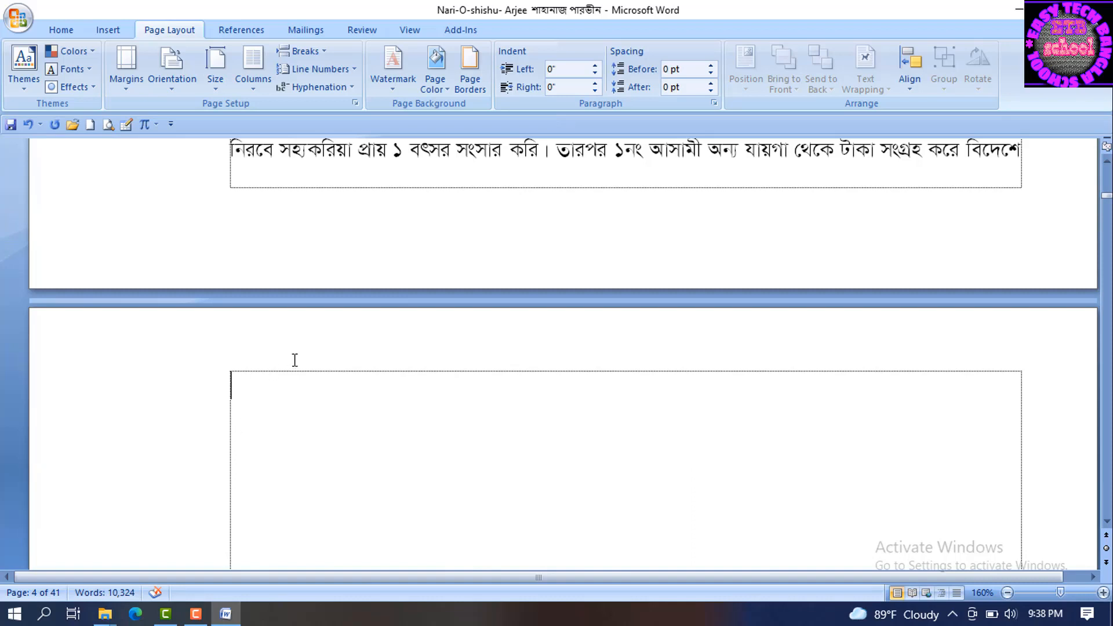
{"action": "type", "text": "আমার সোনার বাংলা"}
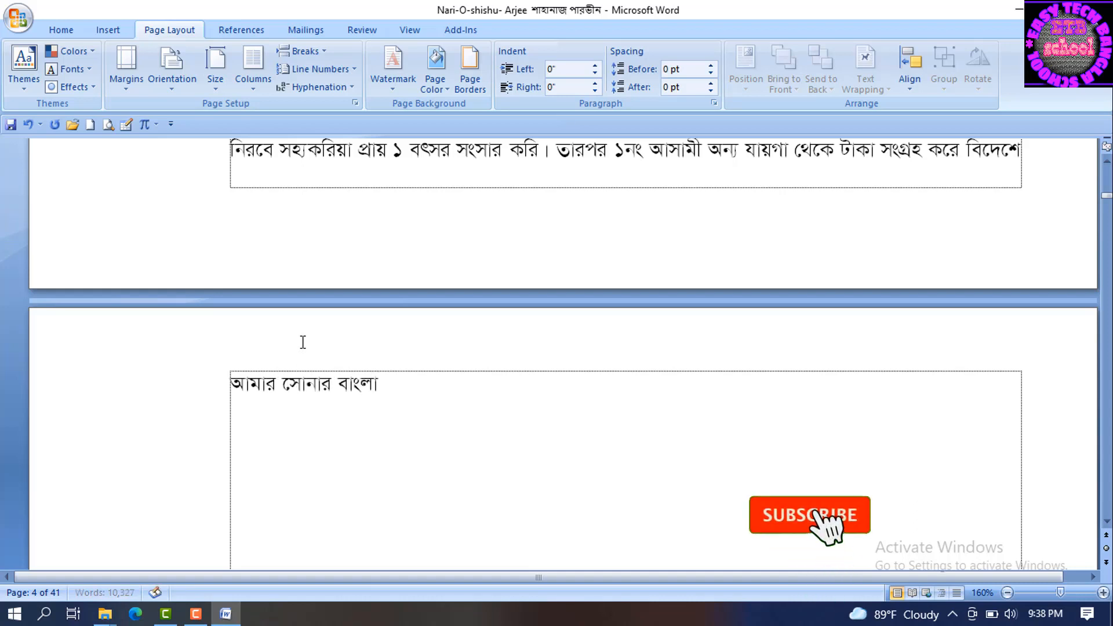
{"action": "type", "text": " আমি তোমা"}
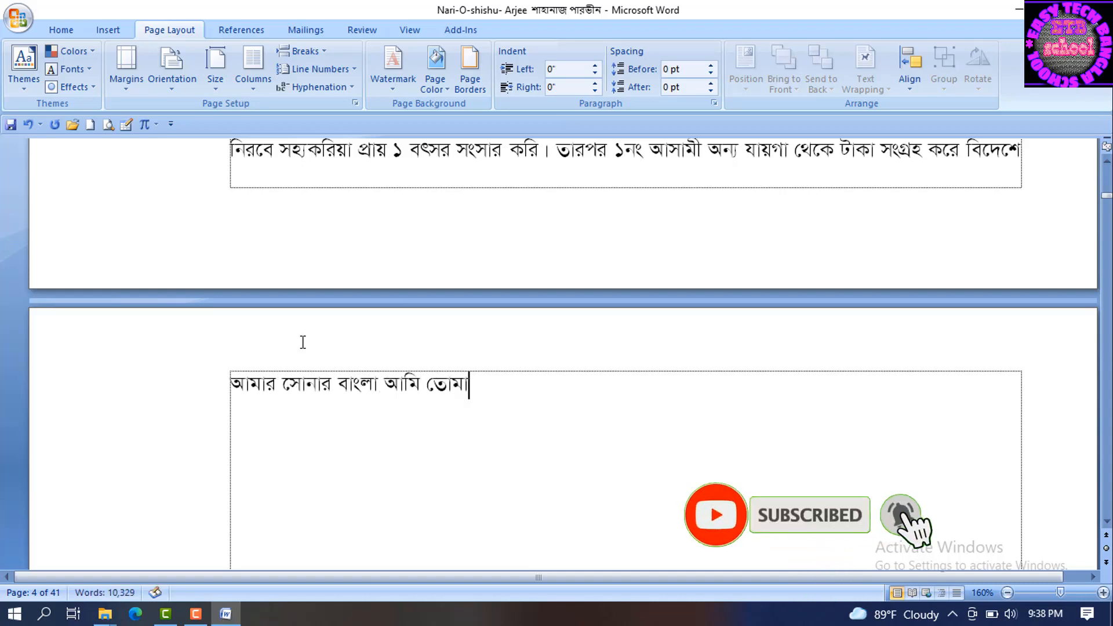
{"action": "type", "text": "য়"}
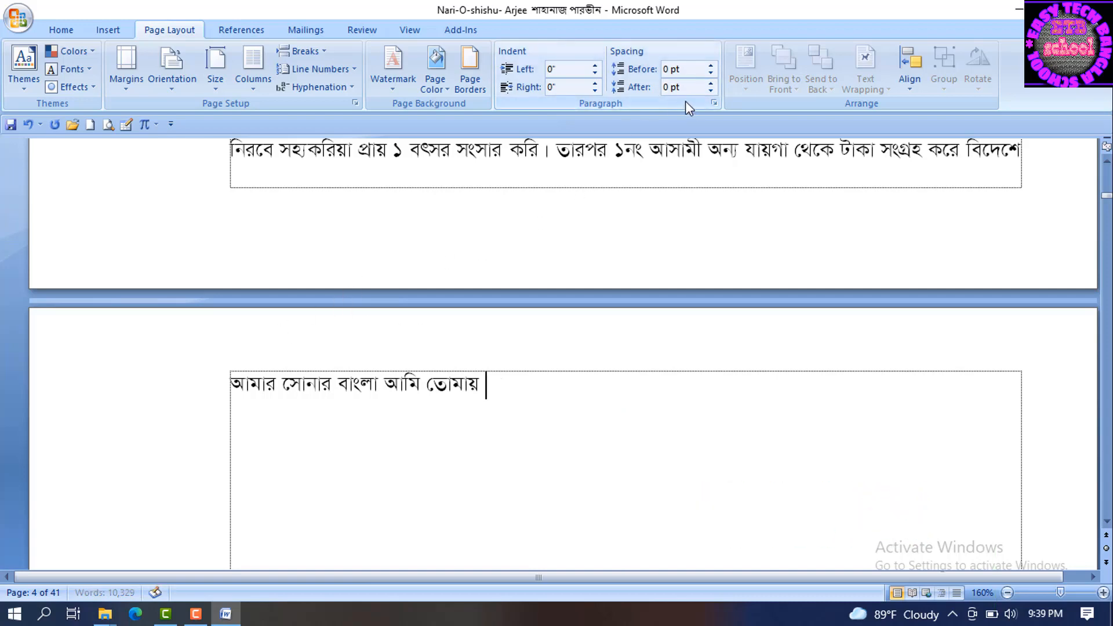
Step: Set the alignment of the new Bengali line to Centered in its paragraph settings
{"action": "left_click", "coordinate": [713, 102]}
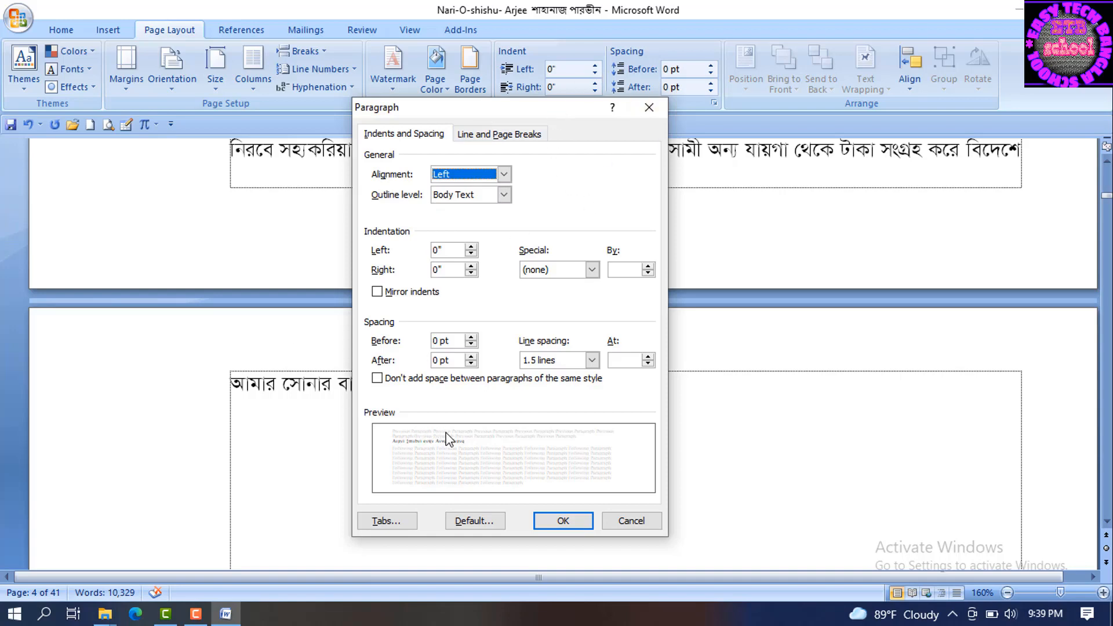
{"action": "left_click", "coordinate": [558, 520]}
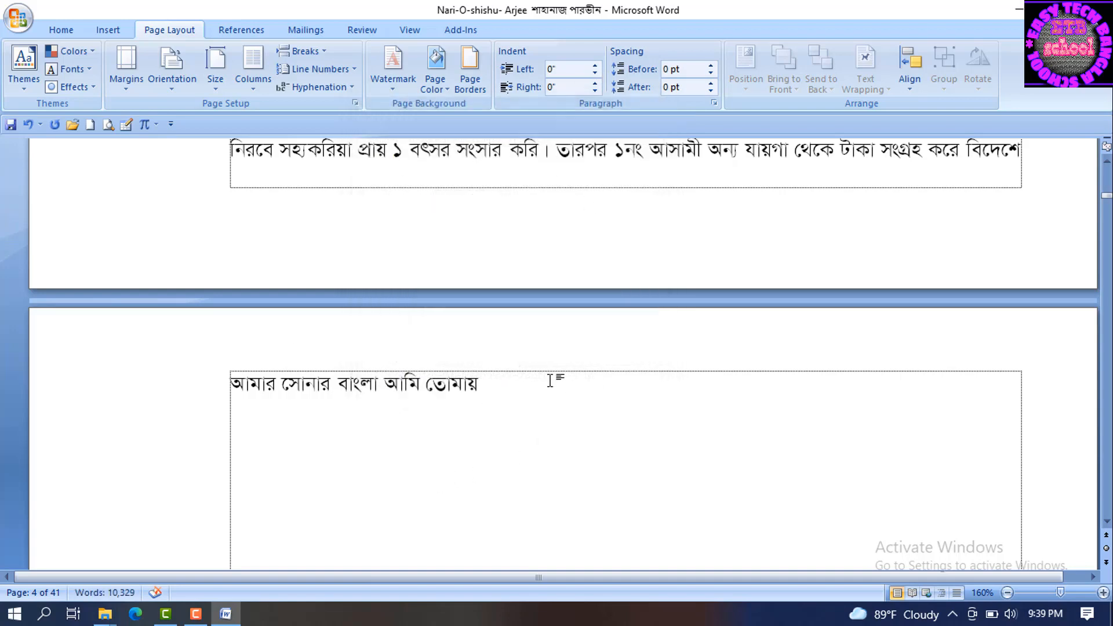
{"action": "left_click", "coordinate": [714, 102]}
{"action": "left_click", "coordinate": [448, 174]}
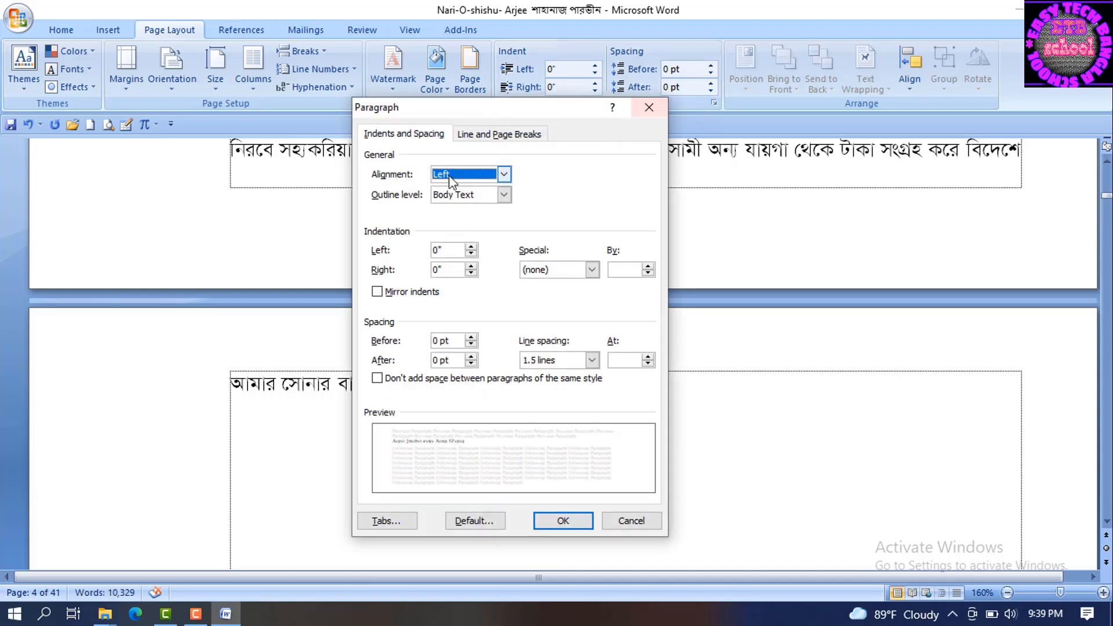
{"action": "left_click", "coordinate": [464, 200]}
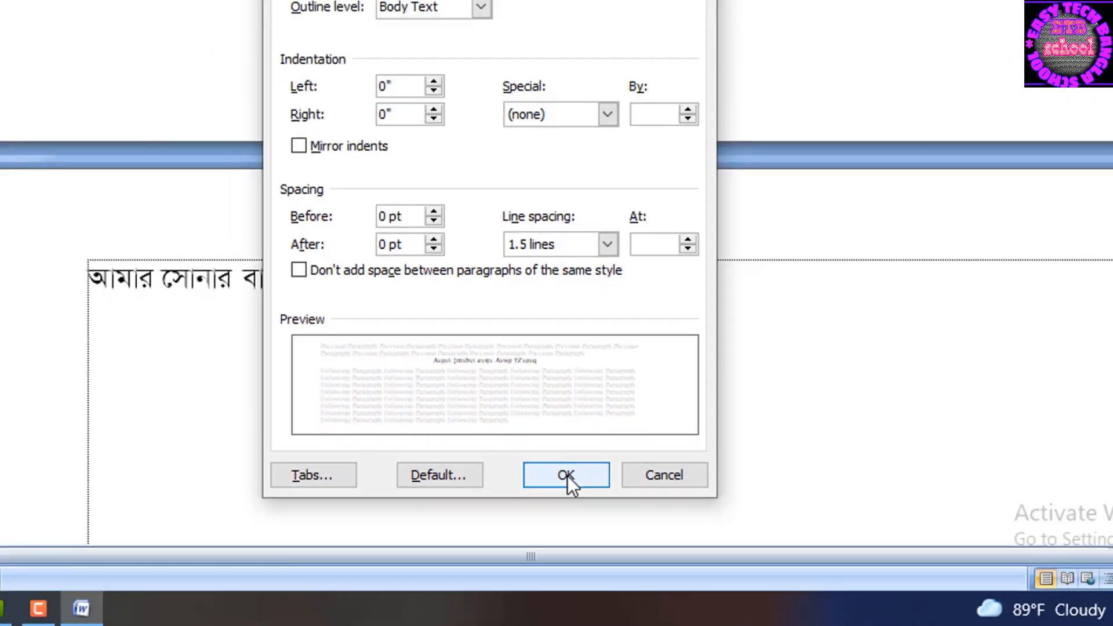
{"action": "left_click", "coordinate": [570, 416]}
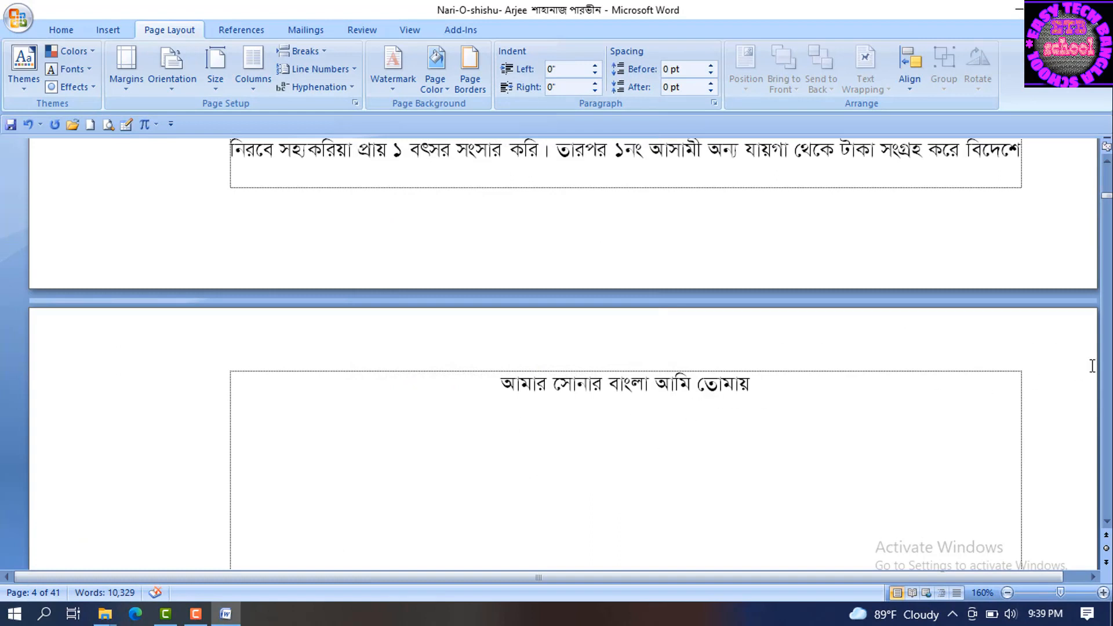
Step: Continue the new Bengali line with the words "আমি তোমায় ভালো বাসি"
{"action": "type", "text": "আমি"}
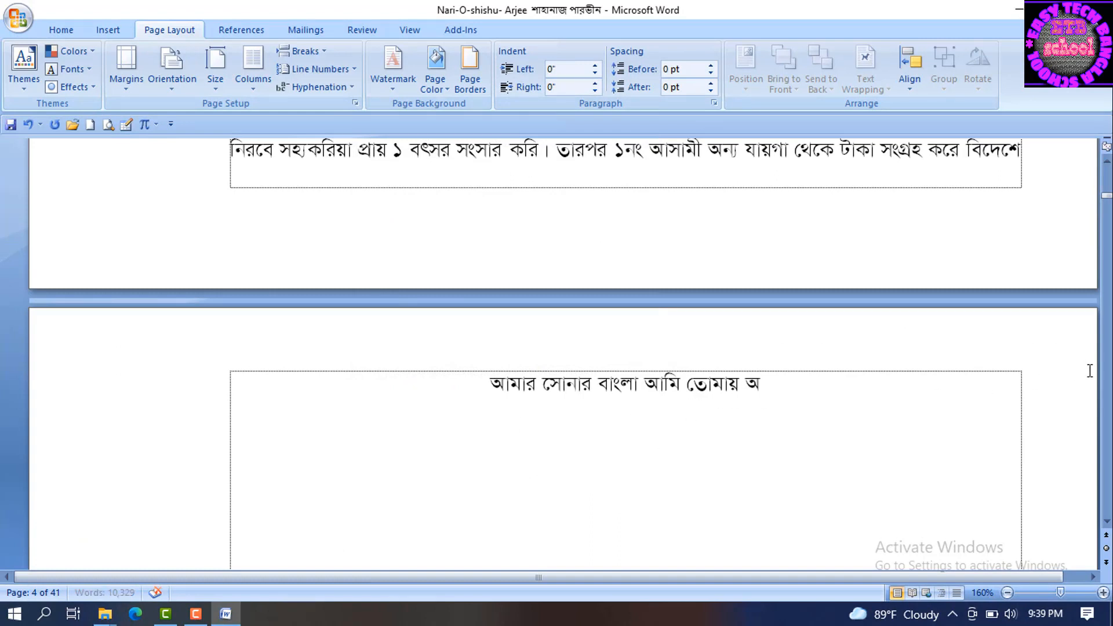
{"action": "key", "text": "BackSpace"}
{"action": "key", "text": "BackSpace"}
{"action": "type", "text": "মি  তো"}
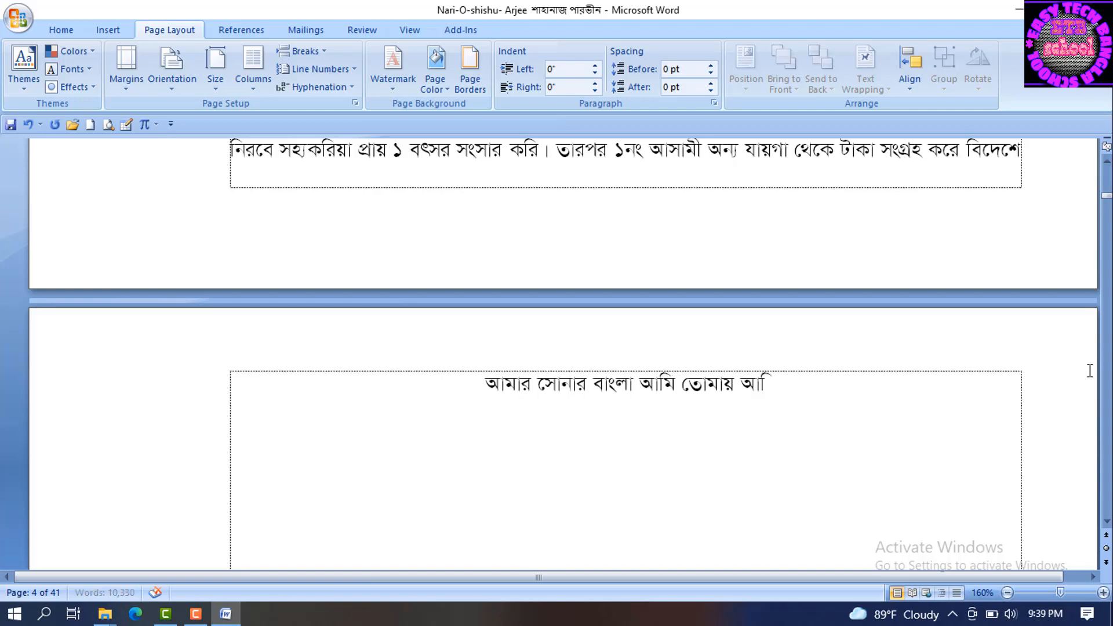
{"action": "type", "text": "মায়  "}
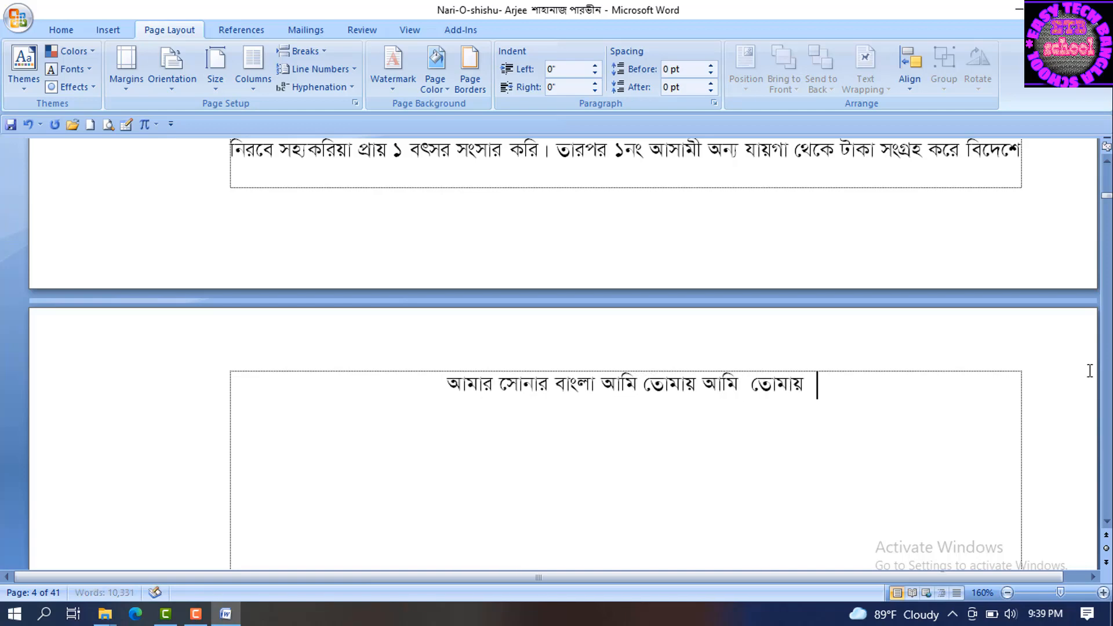
{"action": "type", "text": "।"}
{"action": "key", "text": "BackSpace"}
{"action": "key", "text": "BackSpace"}
{"action": "type", "text": "ভালো ।"}
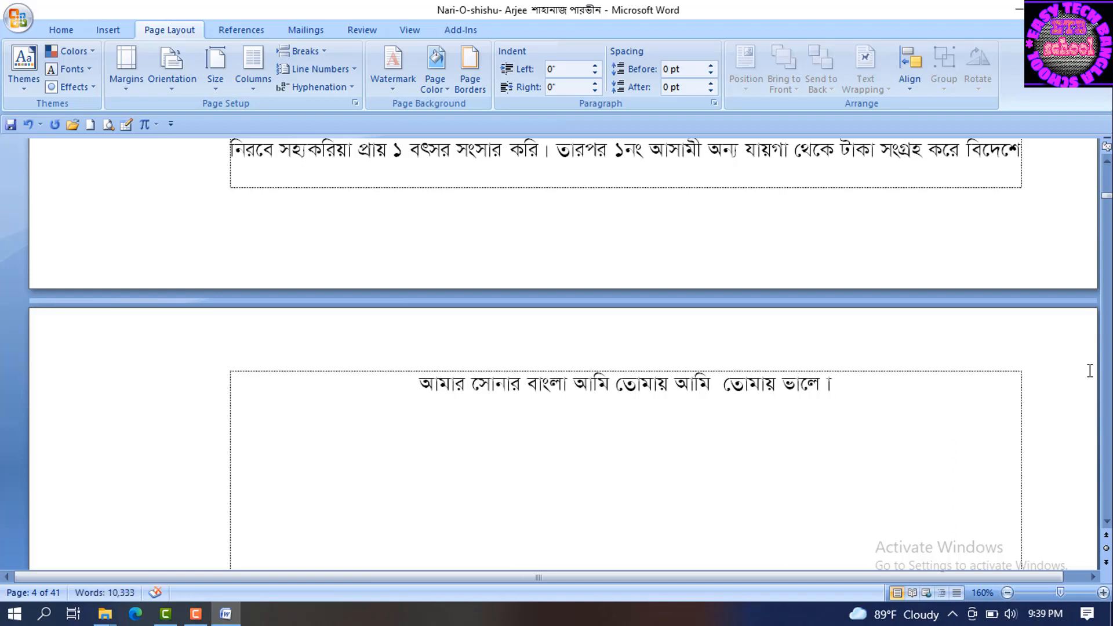
{"action": "key", "text": "BackSpace"}
{"action": "key", "text": "BackSpace"}
{"action": "type", "text": "বাসি"}
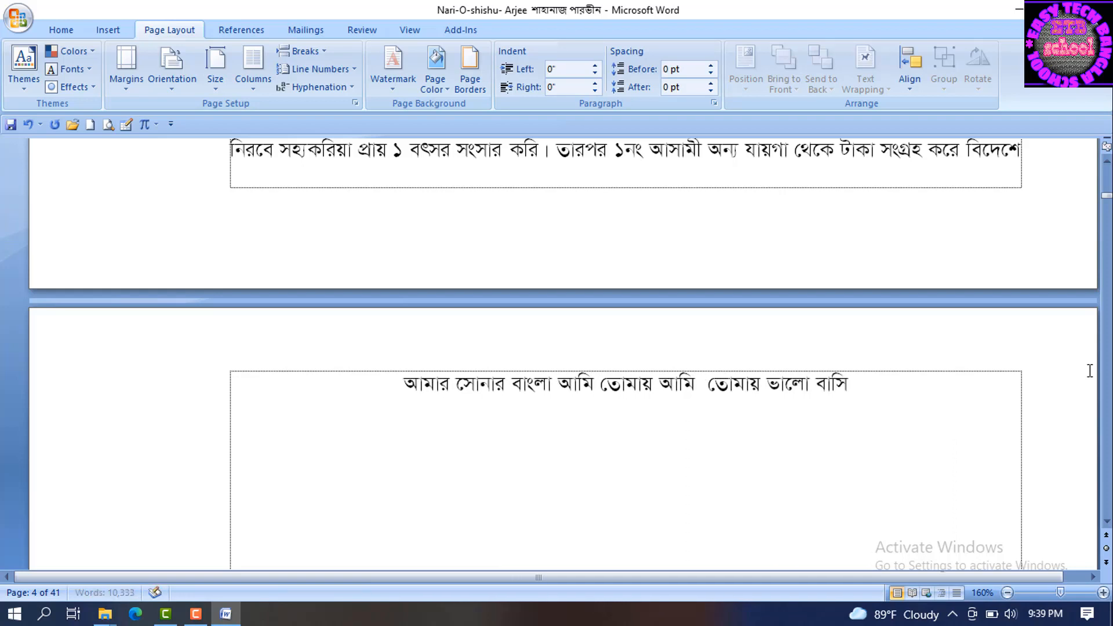
Step: Extend the same paragraph with "চির দিন তোমার আকাশ তোমার বাতাশ আমার প্রাণে বাজায় বাসি সোনার বাংলা"
{"action": "type", "text": " চির দি"}
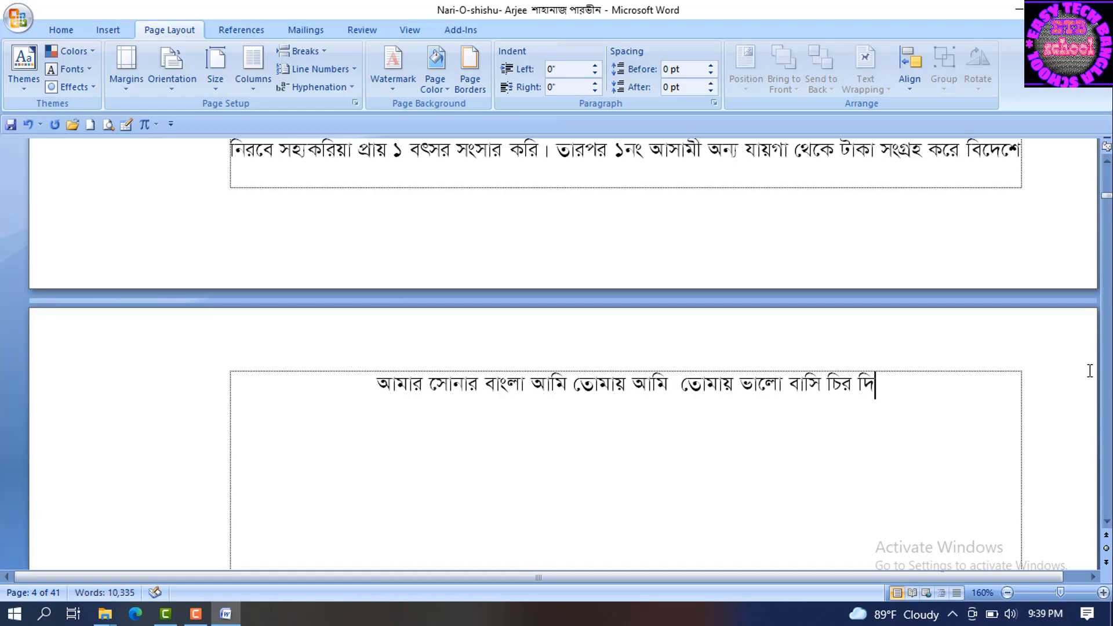
{"action": "type", "text": "ন তোমার আকাশ তোমার বাতাশ আমা"}
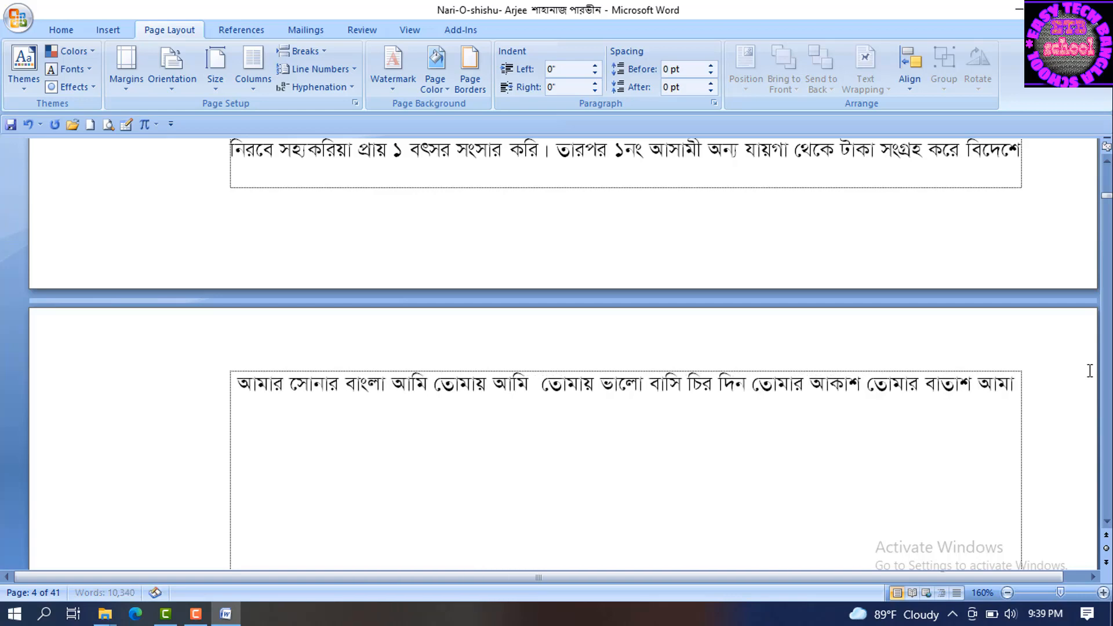
{"action": "type", "text": "র"}
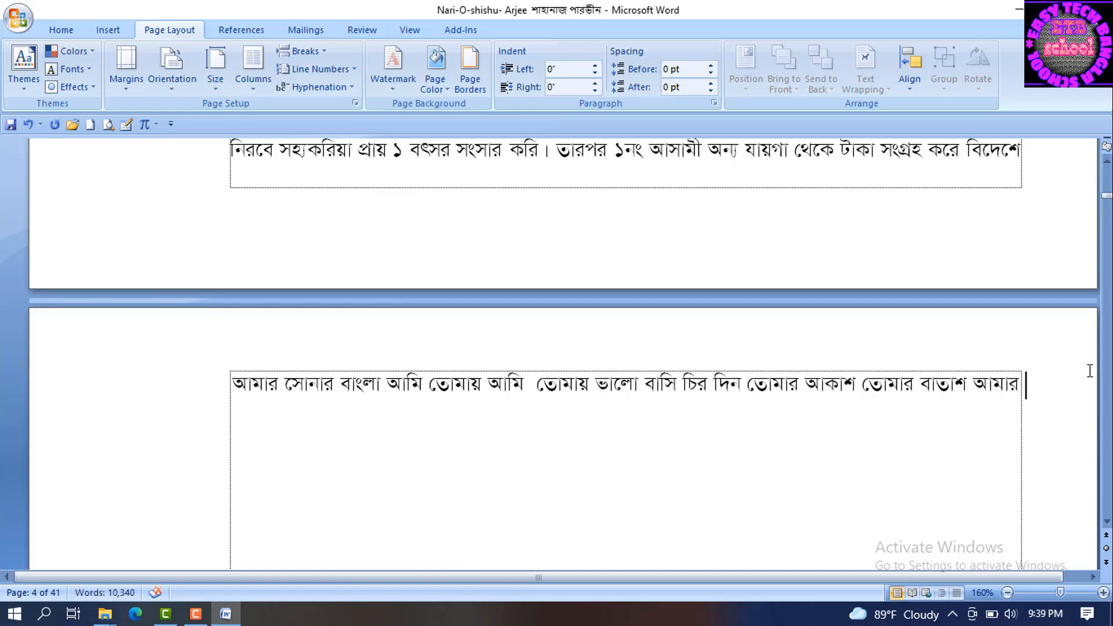
{"action": "key", "text": "Return"}
{"action": "type", "text": "প্রা"}
{"action": "type", "text": "প্র"}
{"action": "key", "text": "BackSpace"}
{"action": "key", "text": "BackSpace"}
{"action": "type", "text": "ণে"}
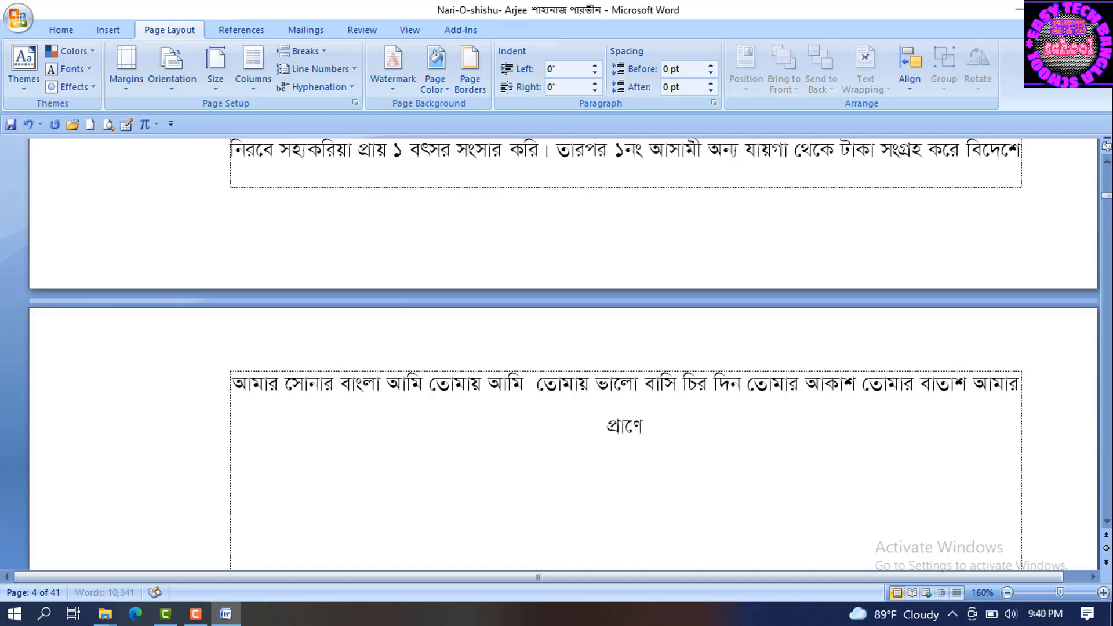
{"action": "type", "text": " বাজায় বাসি "}
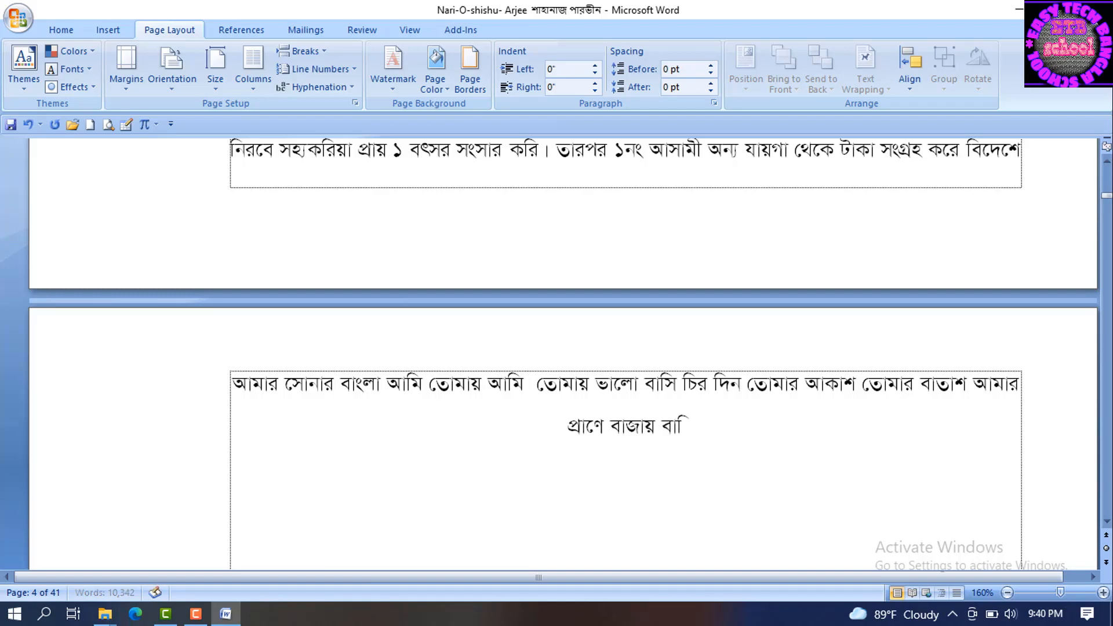
{"action": "type", "text": "সোনার বা"}
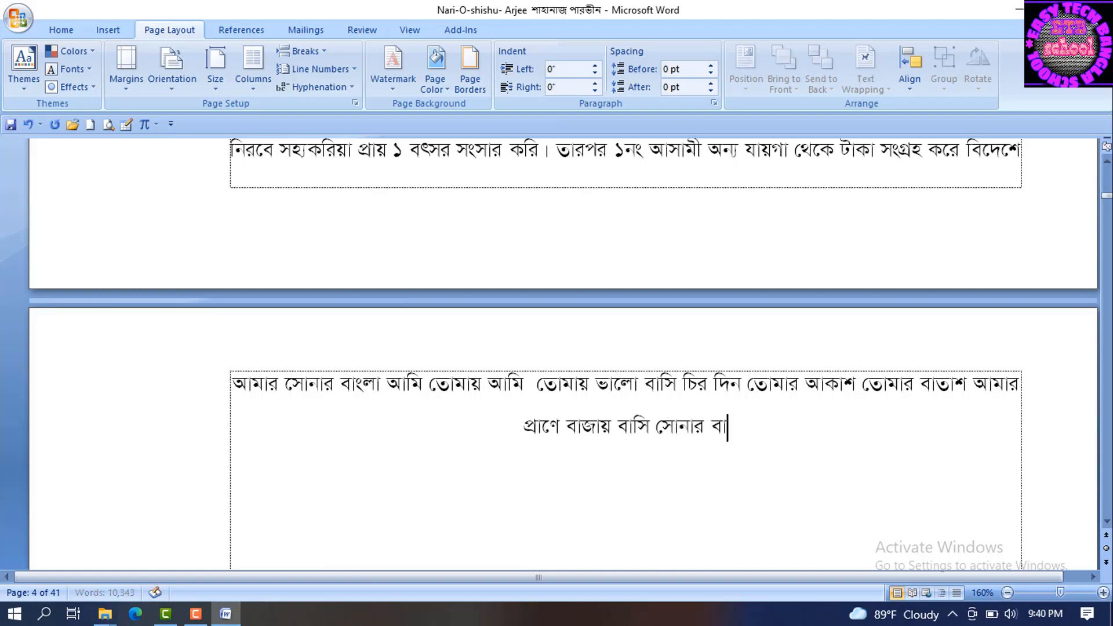
{"action": "type", "text": "ং"}
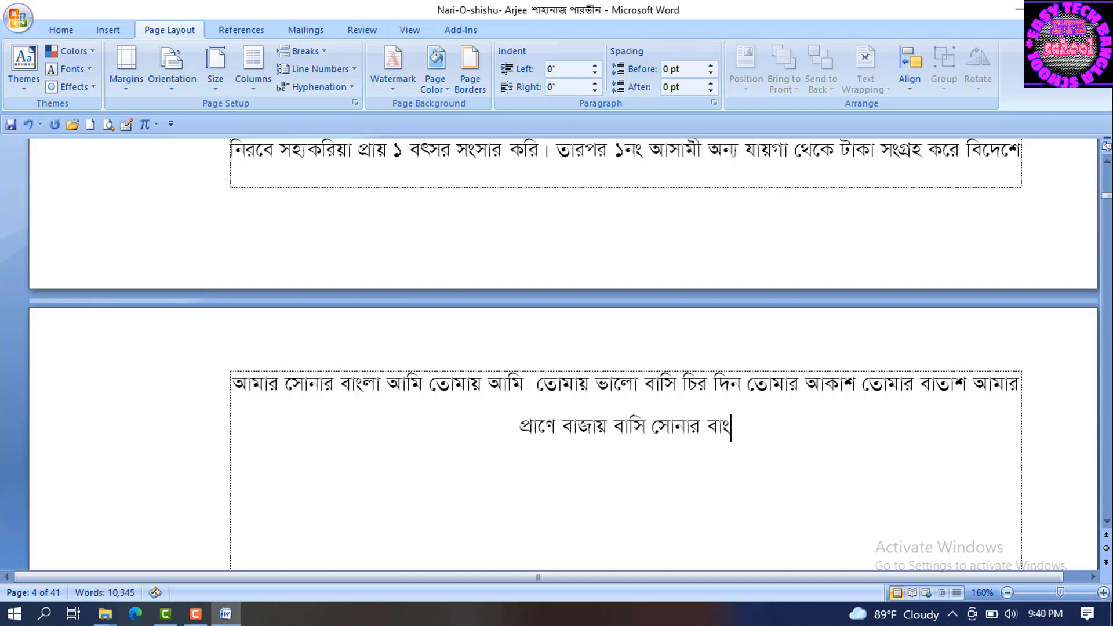
{"action": "type", "text": "লা."}
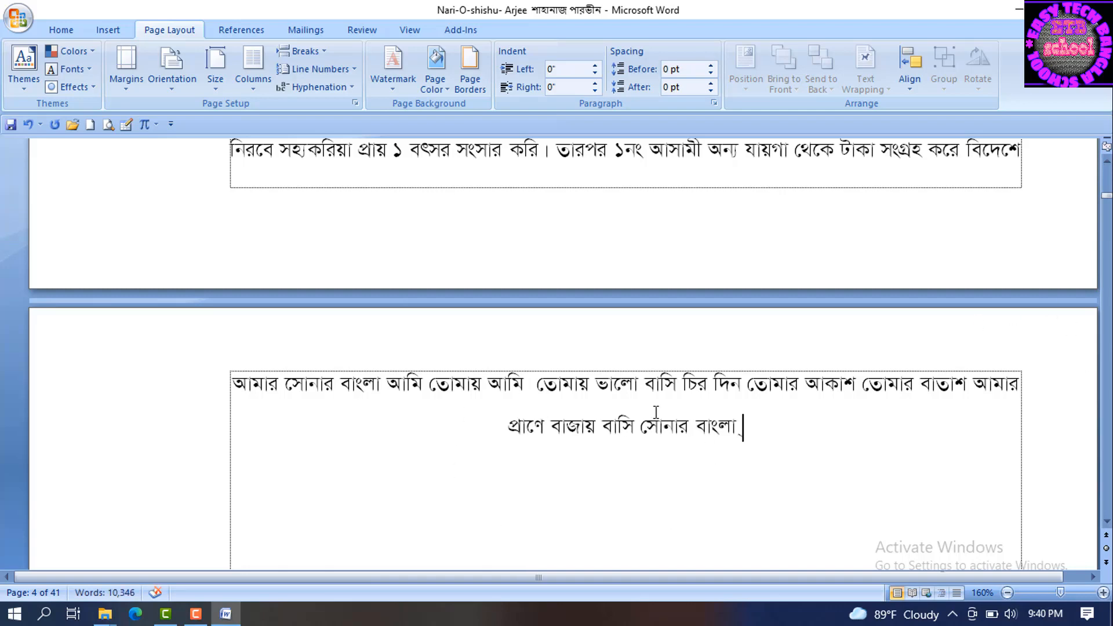
Step: Set the new paragraph's alignment to Right and append a few random Bengali filler characters at its end
{"action": "left_click", "coordinate": [714, 102]}
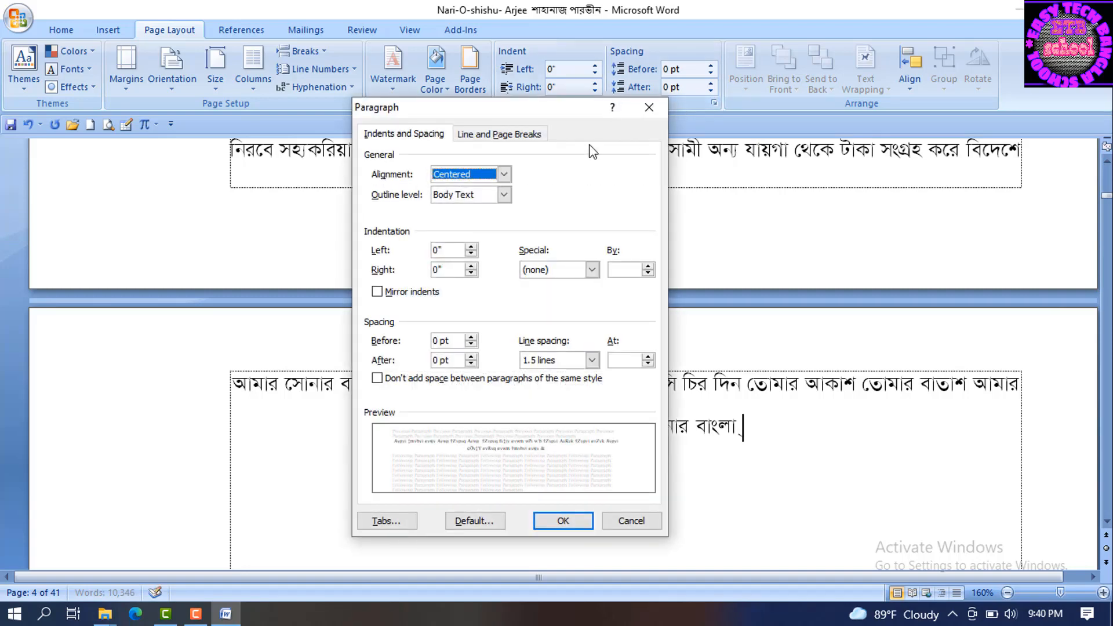
{"action": "left_click", "coordinate": [502, 176]}
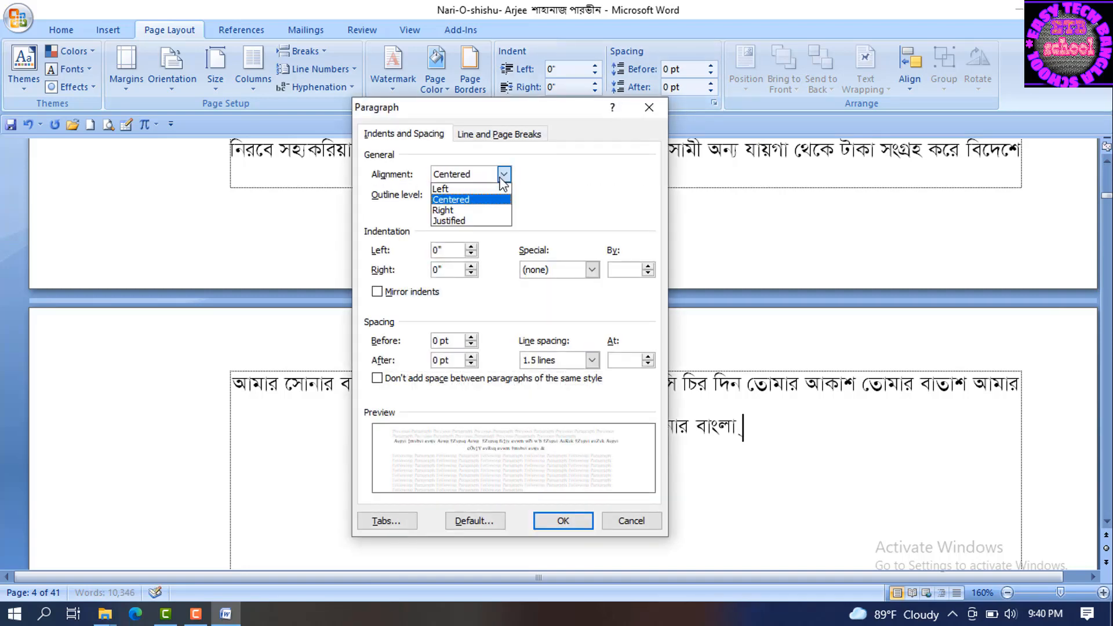
{"action": "left_click", "coordinate": [469, 209]}
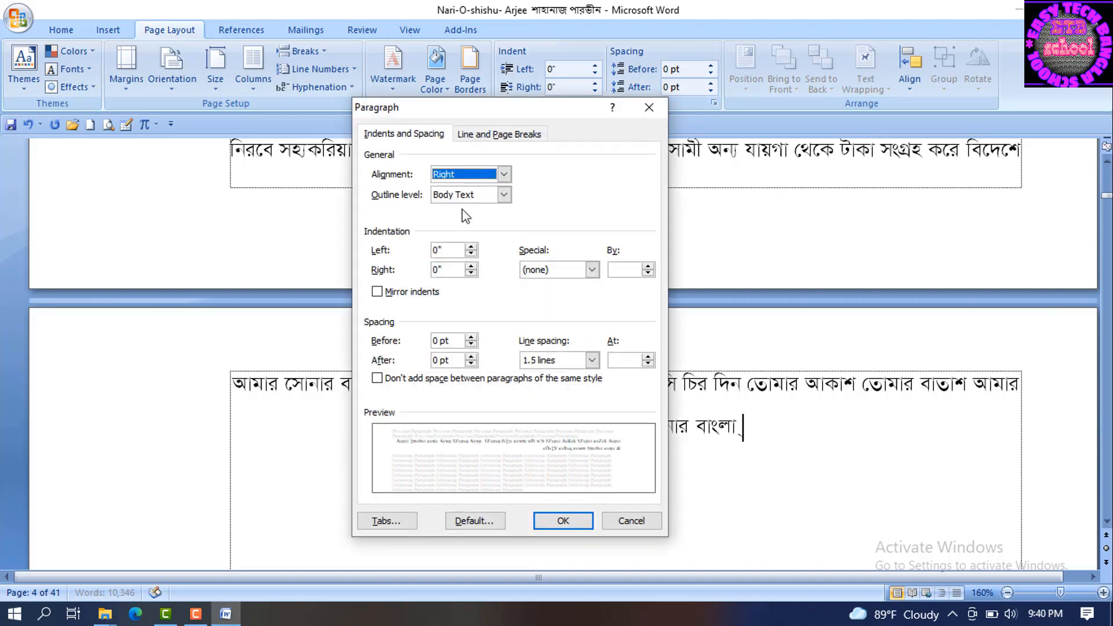
{"action": "left_click", "coordinate": [503, 175]}
{"action": "left_click", "coordinate": [467, 210]}
{"action": "left_click", "coordinate": [560, 521]}
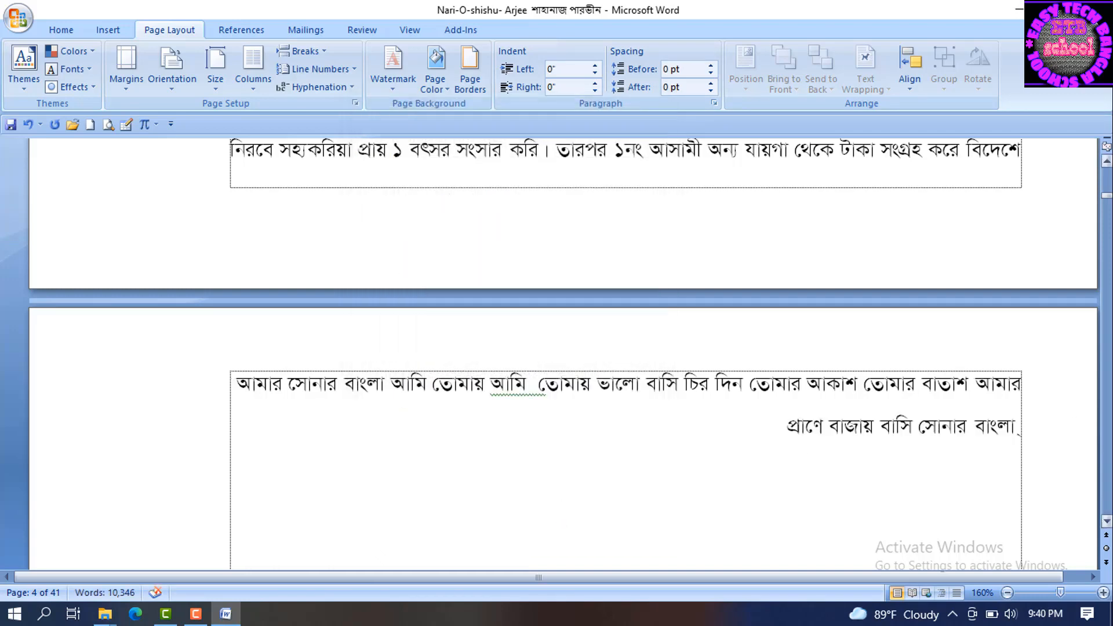
{"action": "type", "text": "হজাকিকিকিব"}
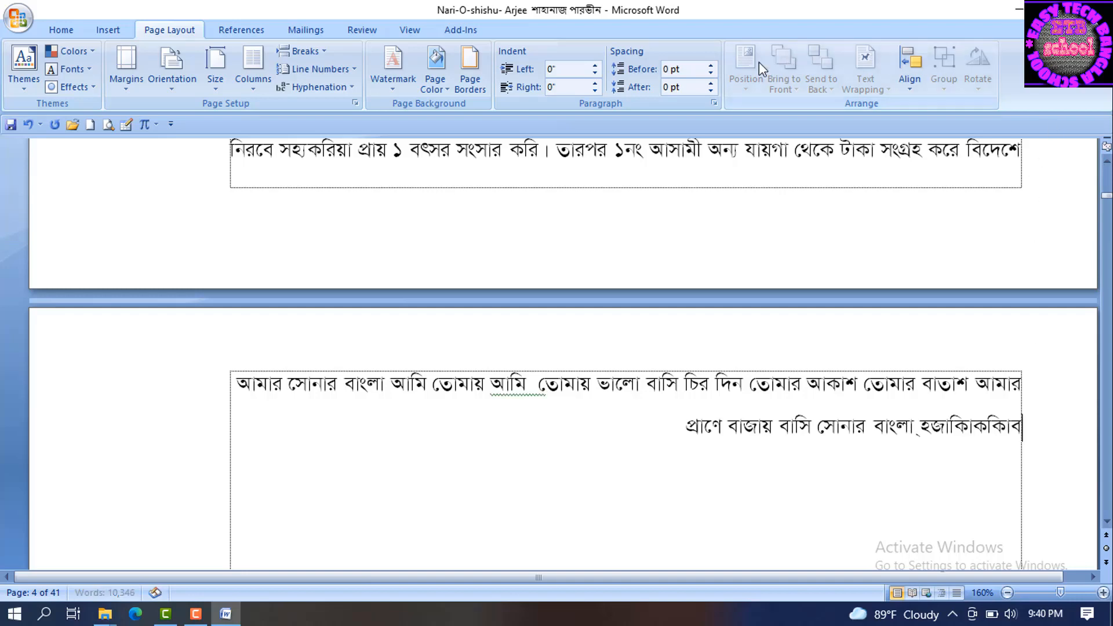
{"action": "left_click", "coordinate": [714, 102]}
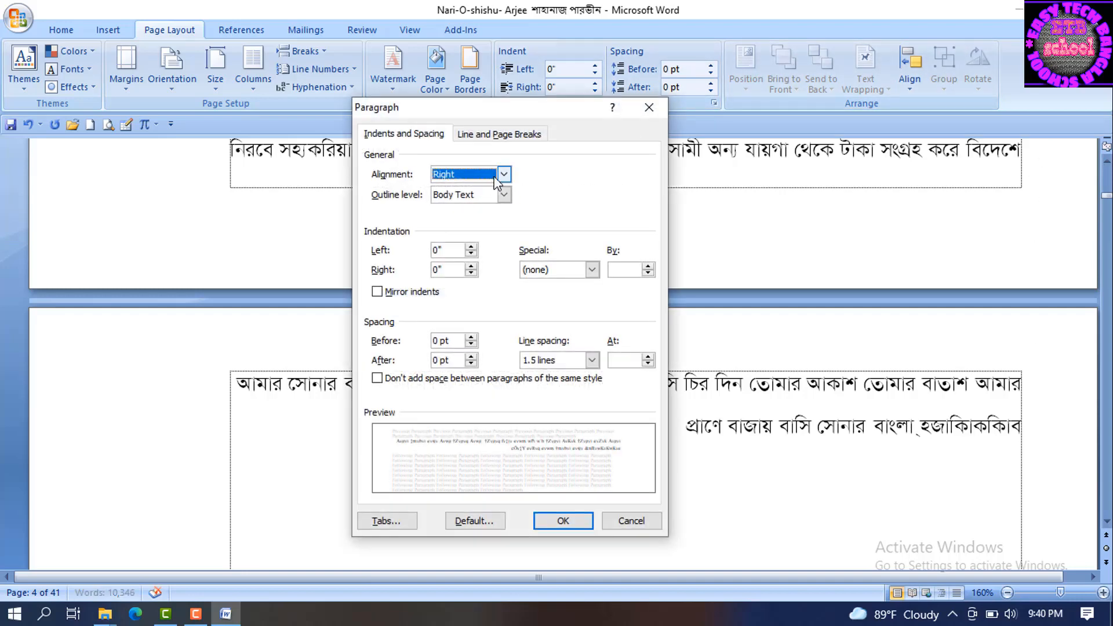
{"action": "left_click", "coordinate": [503, 175]}
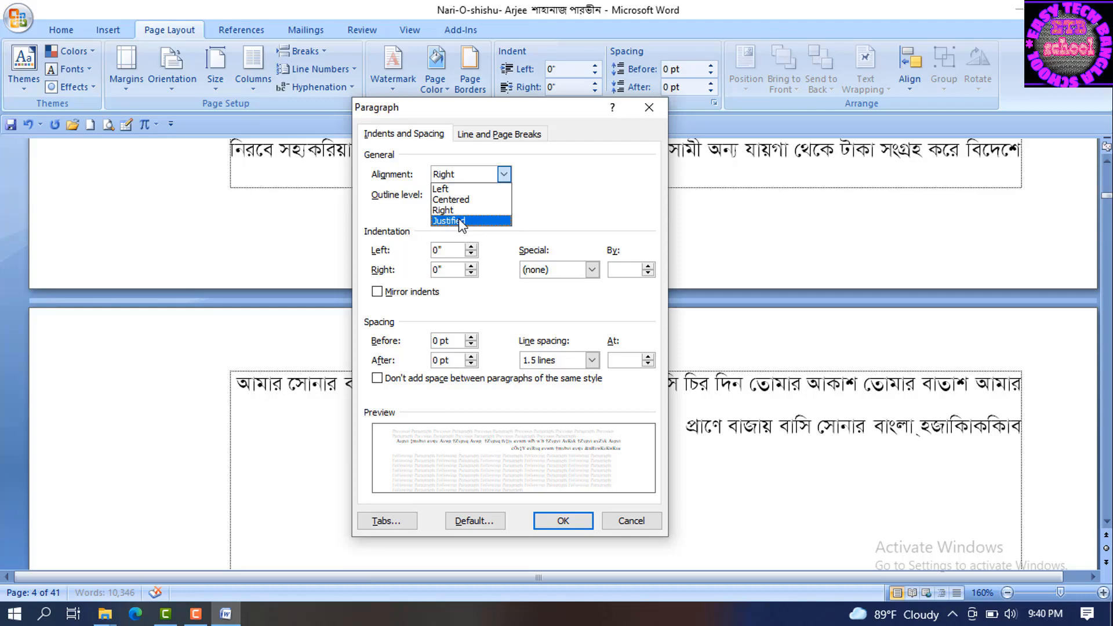
{"action": "left_click", "coordinate": [646, 107]}
{"action": "left_click", "coordinate": [645, 106]}
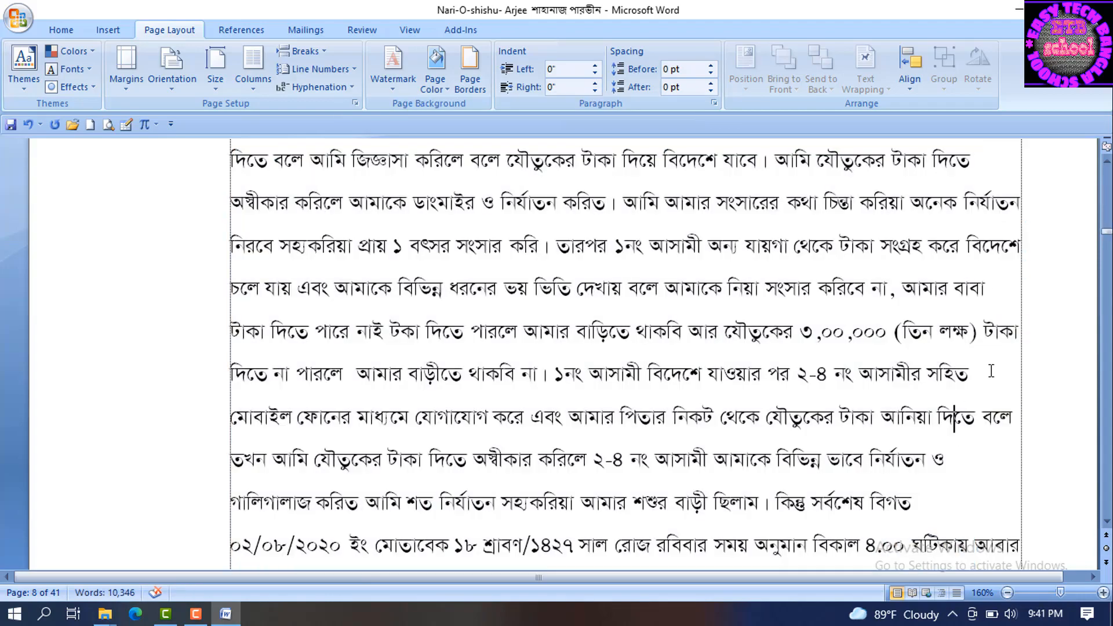
Step: Select most of the body paragraph on page 8 and set its alignment to Justified in the paragraph settings
{"action": "scroll", "coordinate": [991, 371], "scroll_direction": "up", "scroll_amount": 1}
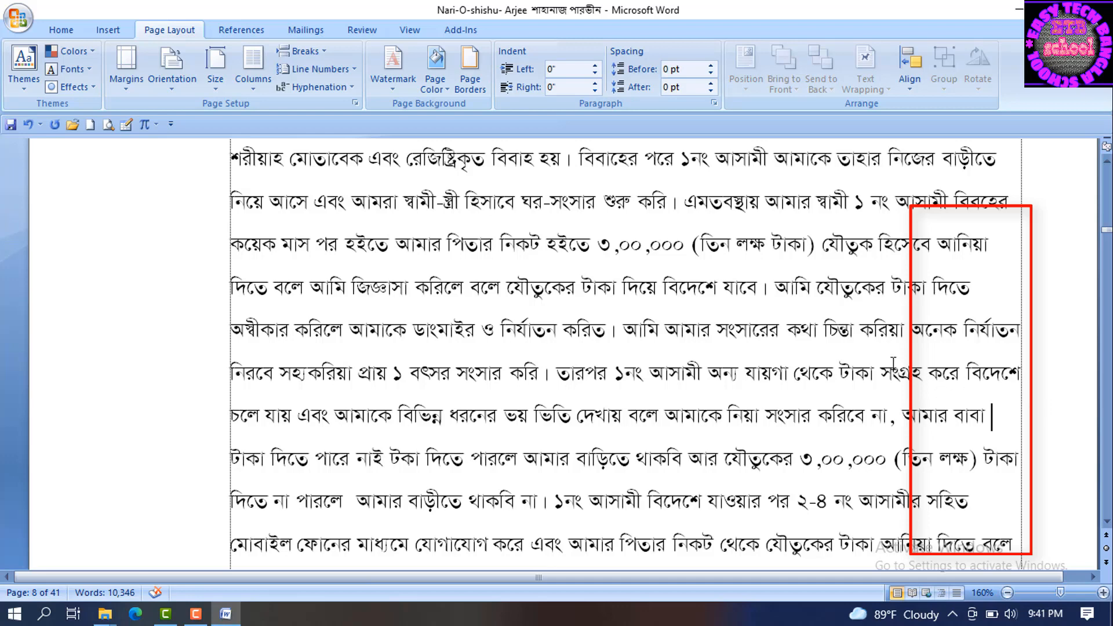
{"action": "left_click_drag", "start_coordinate": [233, 246], "coordinate": [718, 548]}
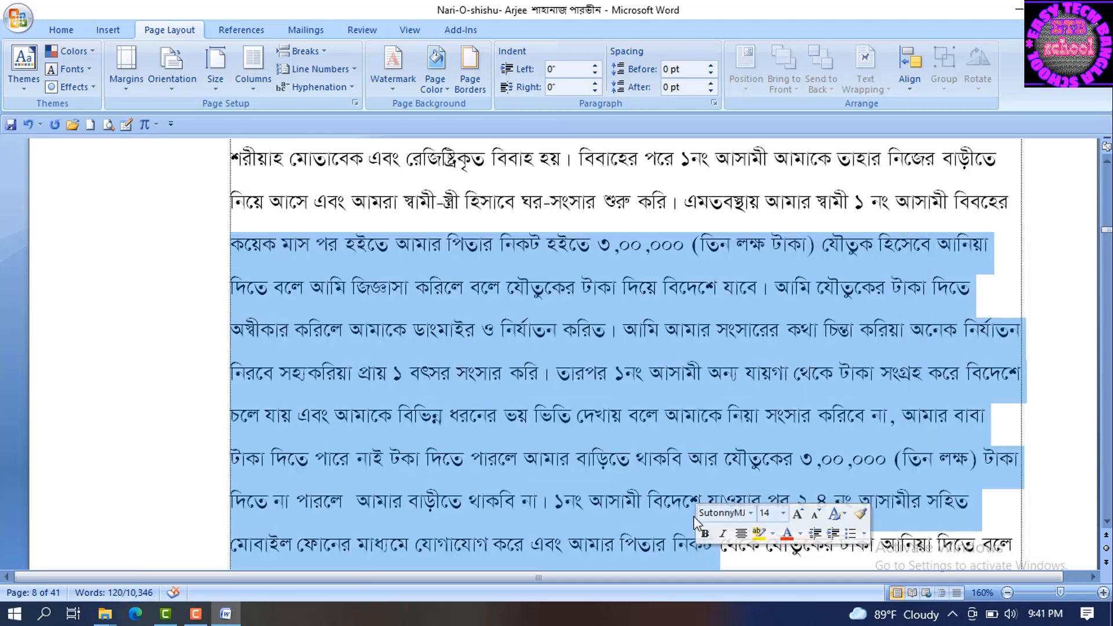
{"action": "left_click", "coordinate": [714, 102]}
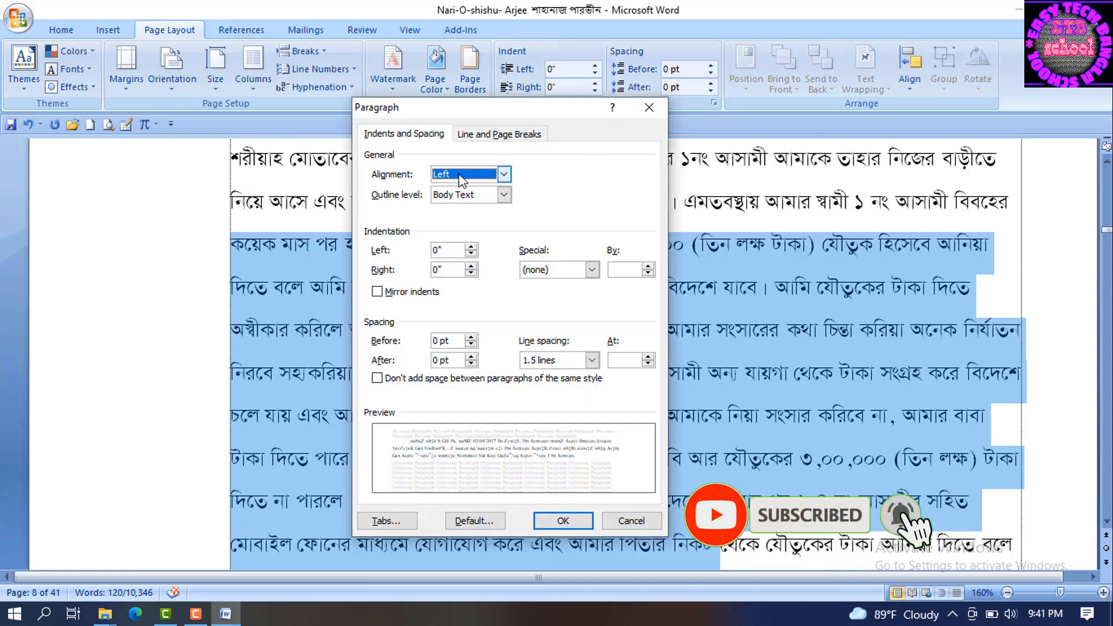
{"action": "left_click", "coordinate": [505, 175]}
{"action": "left_click", "coordinate": [452, 221]}
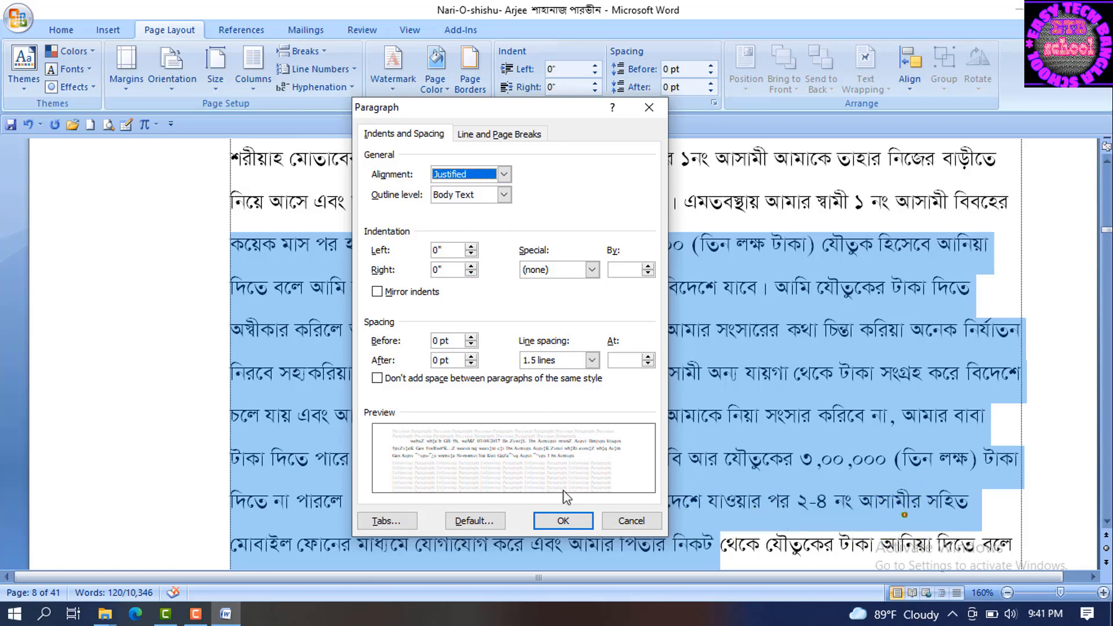
{"action": "left_click", "coordinate": [562, 521]}
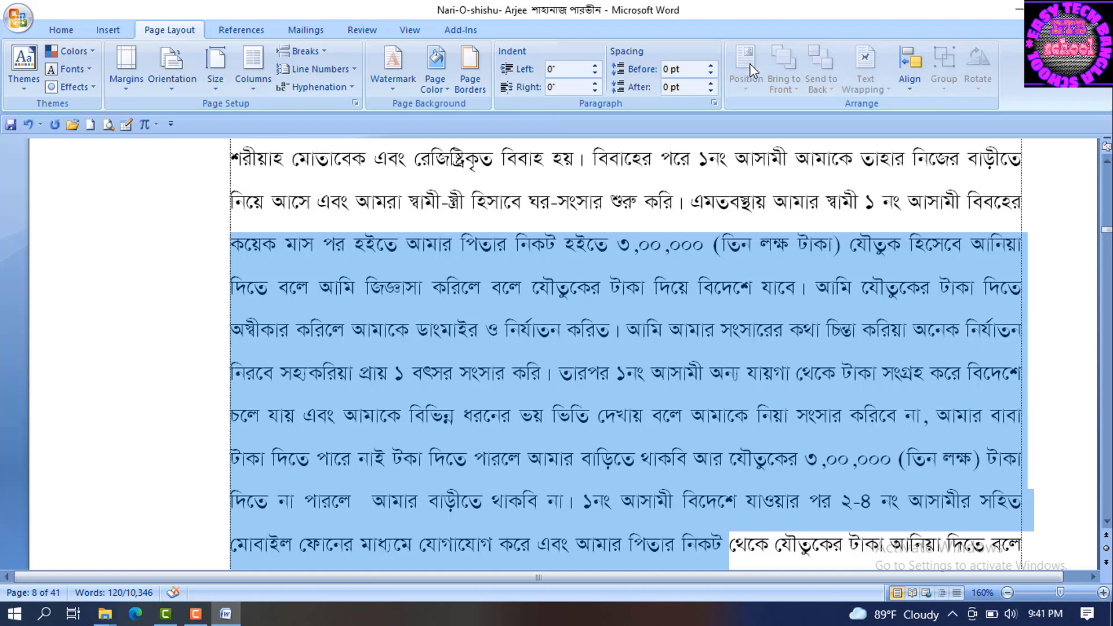
Step: Open the paragraph settings for the selected text and lower the left indentation to -0.5"
{"action": "left_click", "coordinate": [713, 102]}
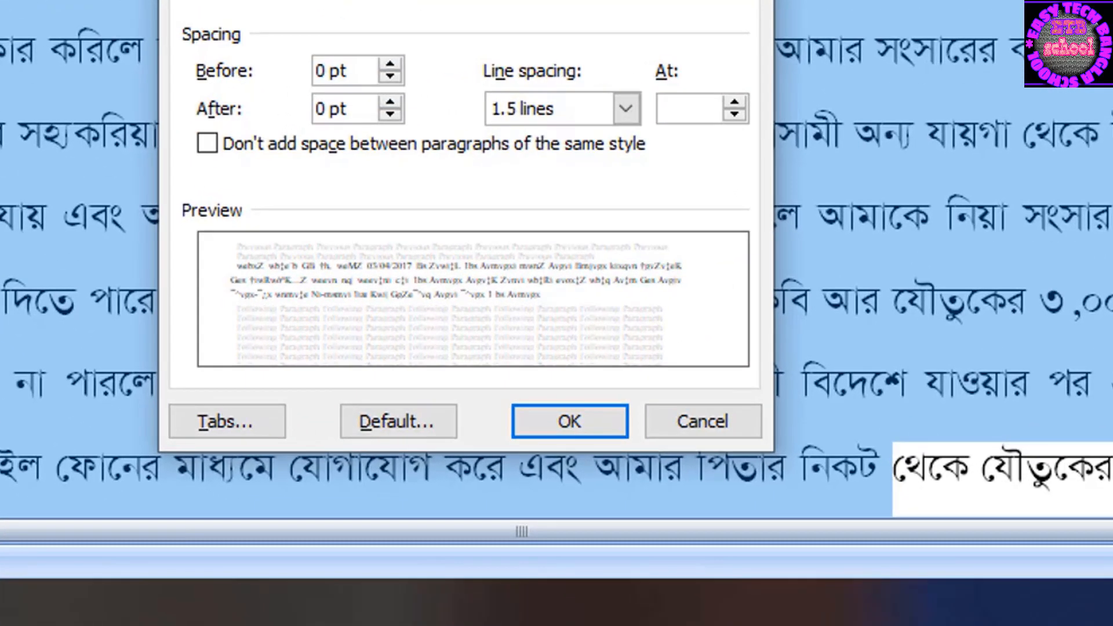
{"action": "left_click", "coordinate": [439, 100]}
{"action": "left_click", "coordinate": [439, 100]}
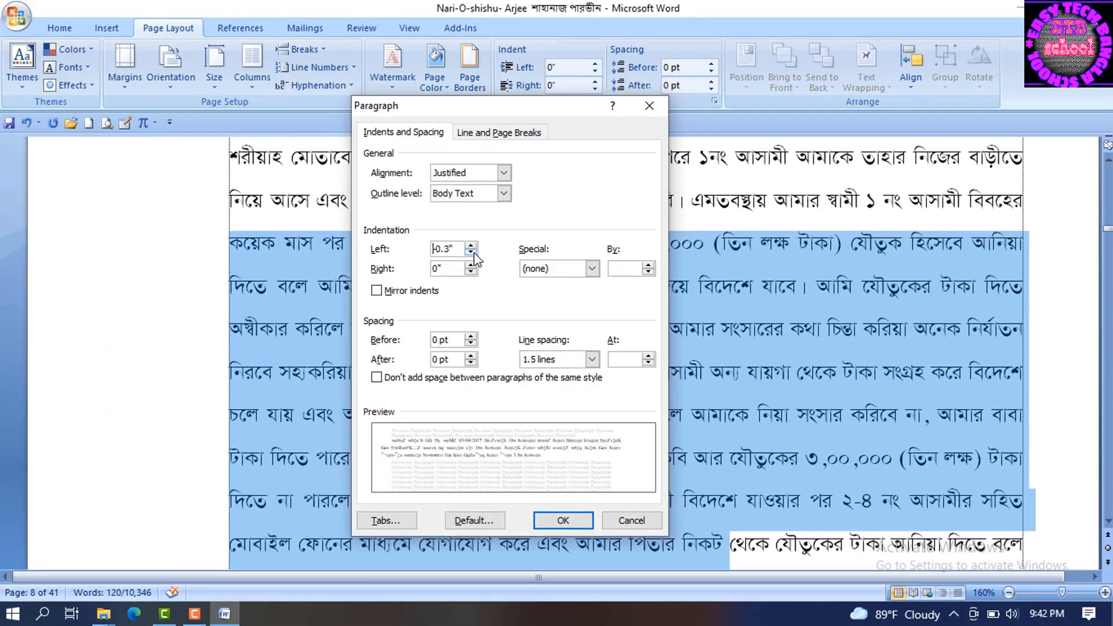
{"action": "left_click", "coordinate": [439, 100]}
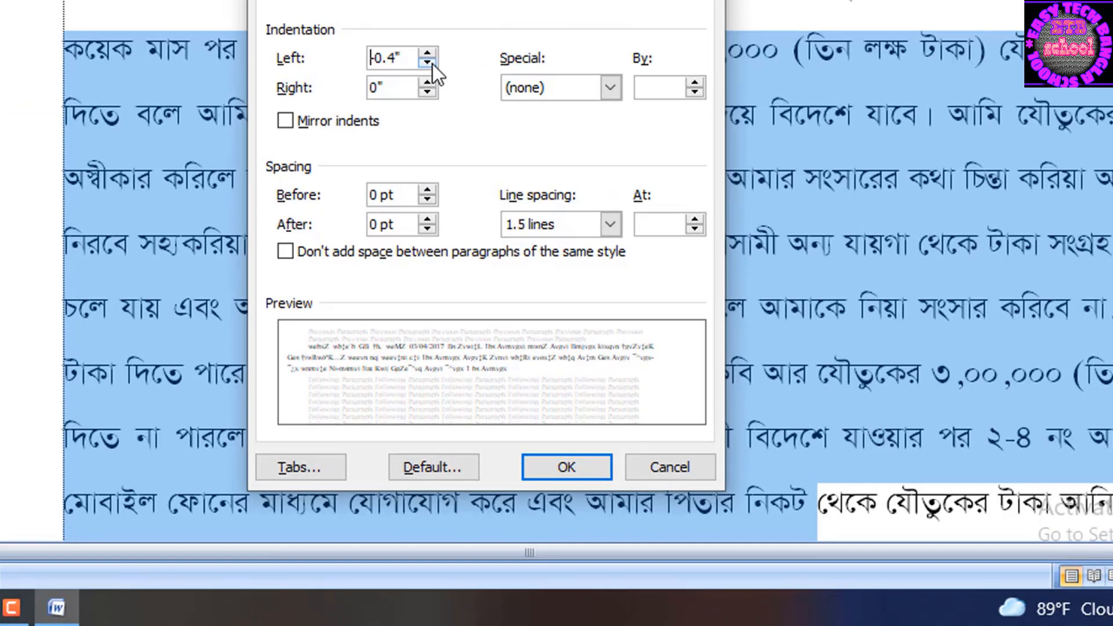
{"action": "left_click", "coordinate": [432, 63]}
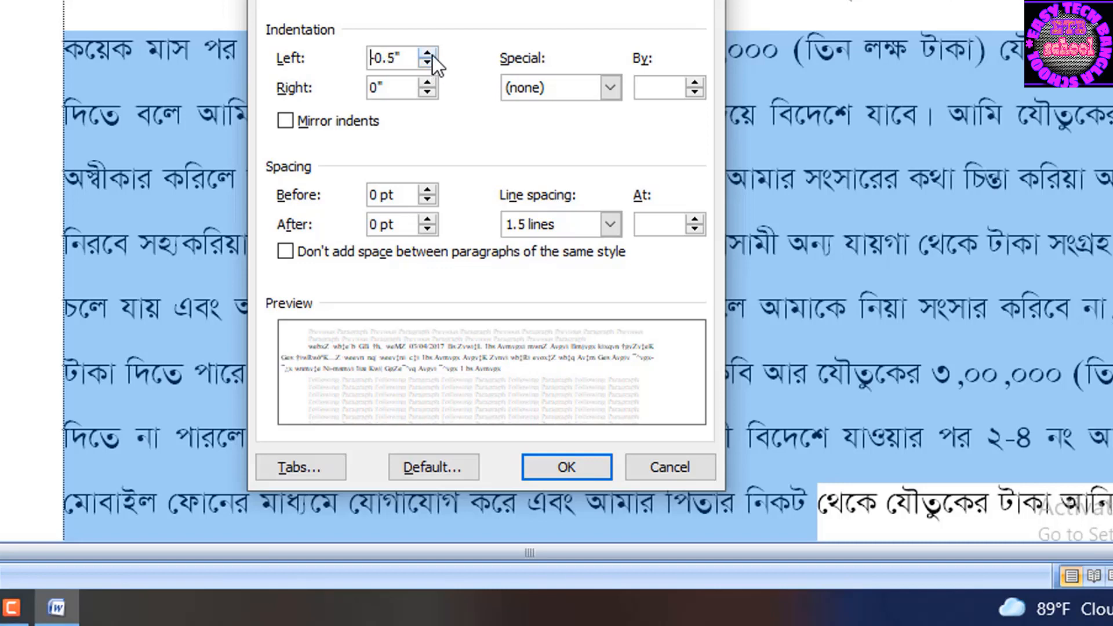
Step: Raise the left indentation stepwise to 0.7" and reset it to 0
{"action": "left_click", "coordinate": [432, 54]}
{"action": "left_click", "coordinate": [433, 53]}
{"action": "left_click", "coordinate": [432, 54]}
{"action": "left_click", "coordinate": [432, 54]}
{"action": "left_click", "coordinate": [432, 54]}
{"action": "left_click", "coordinate": [433, 54]}
{"action": "left_click", "coordinate": [433, 53]}
{"action": "left_click", "coordinate": [432, 54]}
{"action": "left_click", "coordinate": [432, 54]}
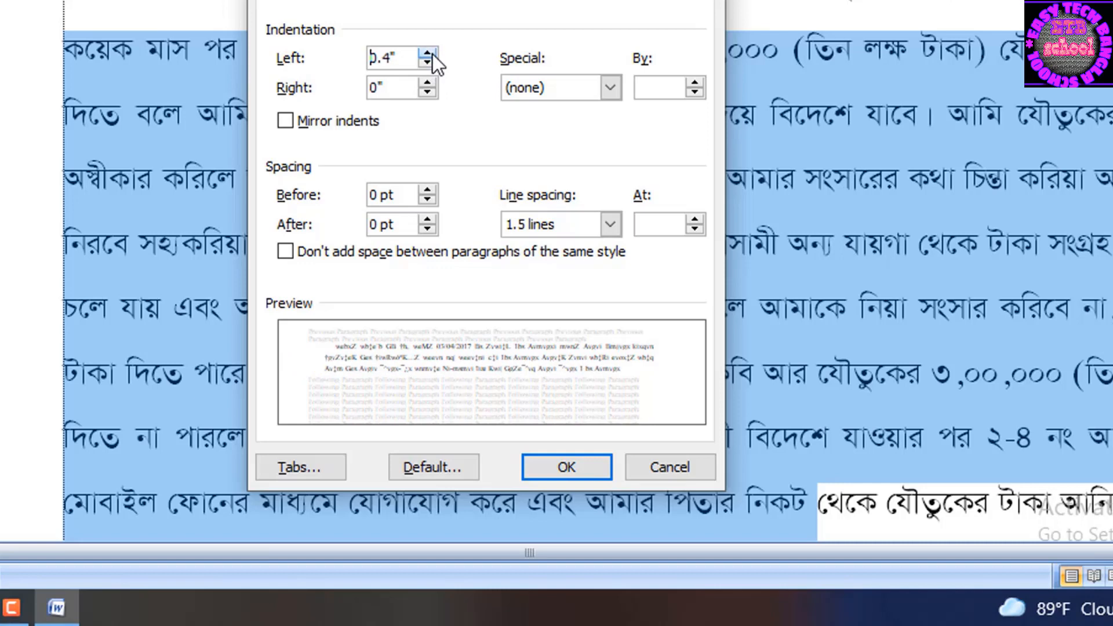
{"action": "left_click", "coordinate": [432, 54]}
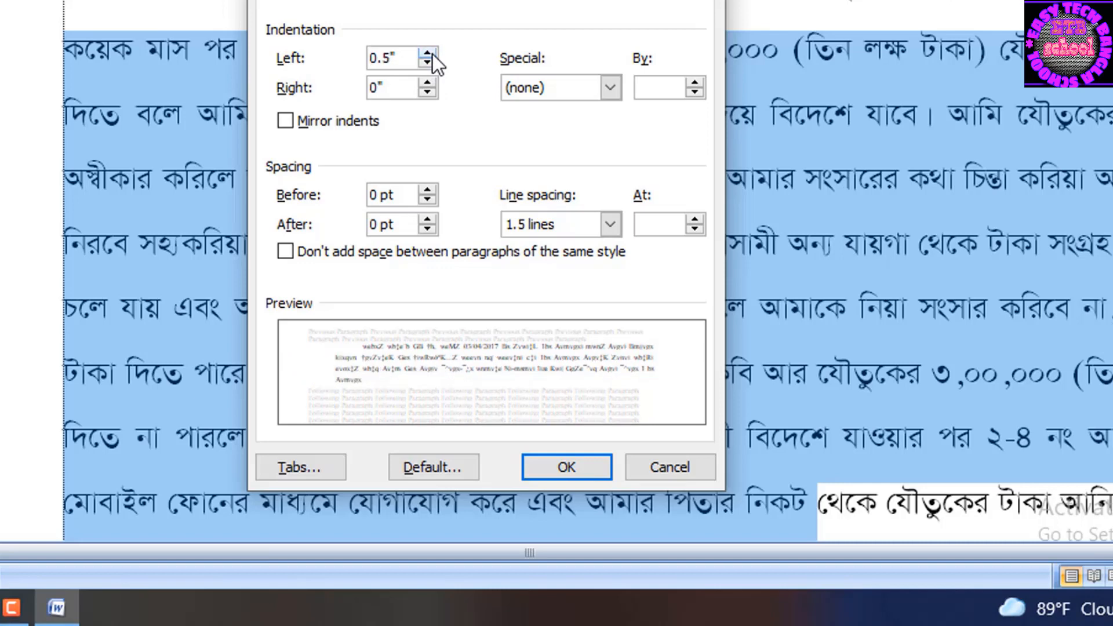
{"action": "left_click", "coordinate": [432, 54]}
{"action": "left_click", "coordinate": [432, 54]}
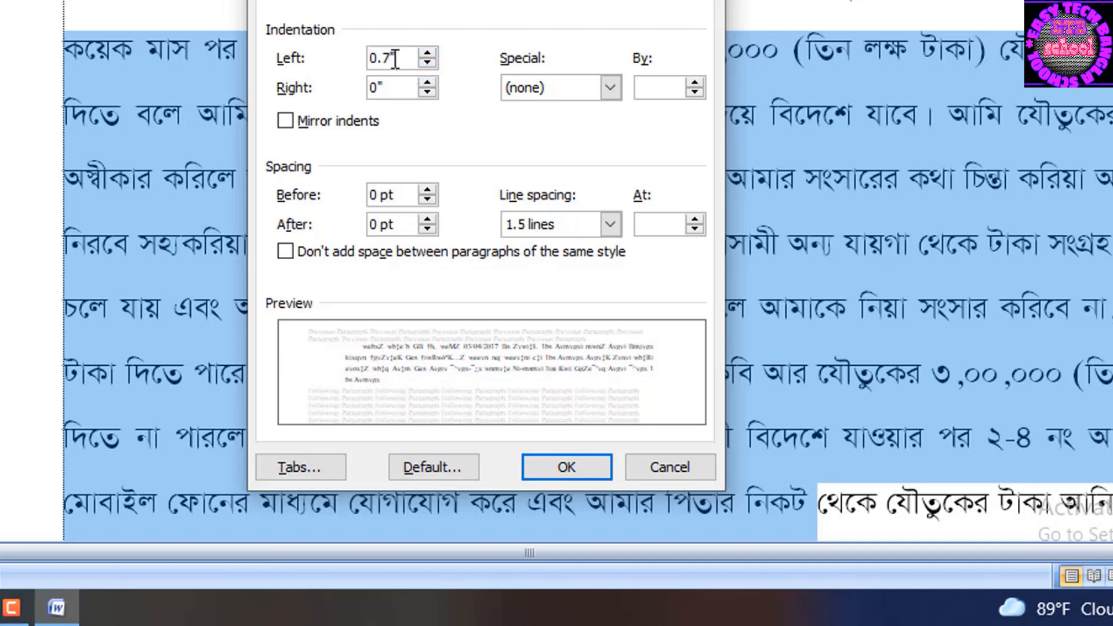
{"action": "left_click_drag", "start_coordinate": [400, 58], "coordinate": [357, 63]}
{"action": "type", "text": "0"}
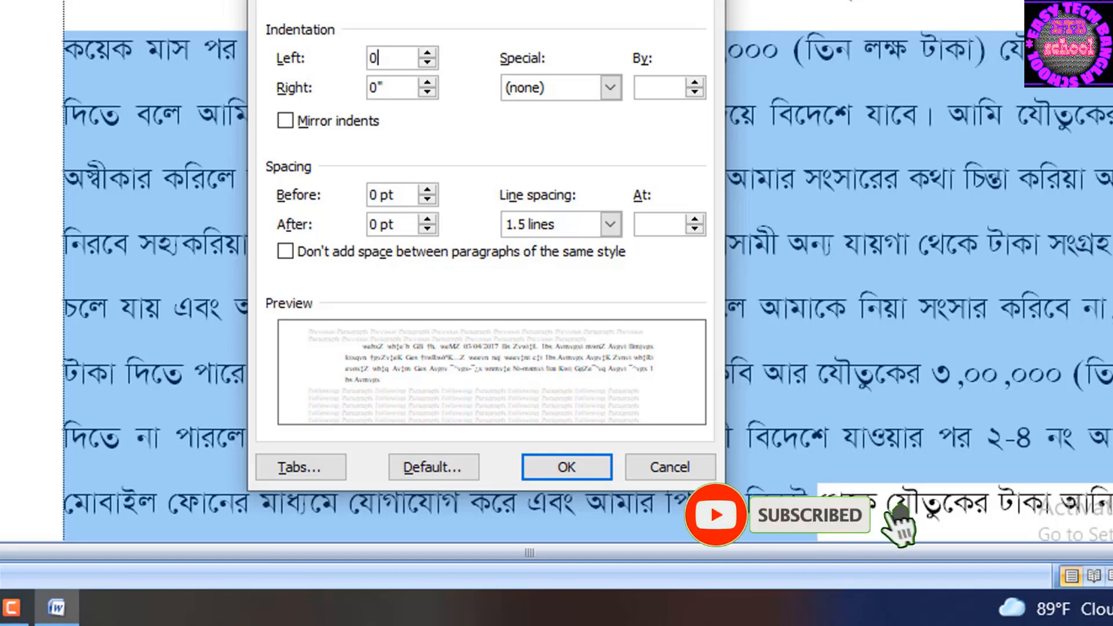
Step: Lower the right indentation stepwise to a negative value of about -0.6"
{"action": "left_click", "coordinate": [427, 91]}
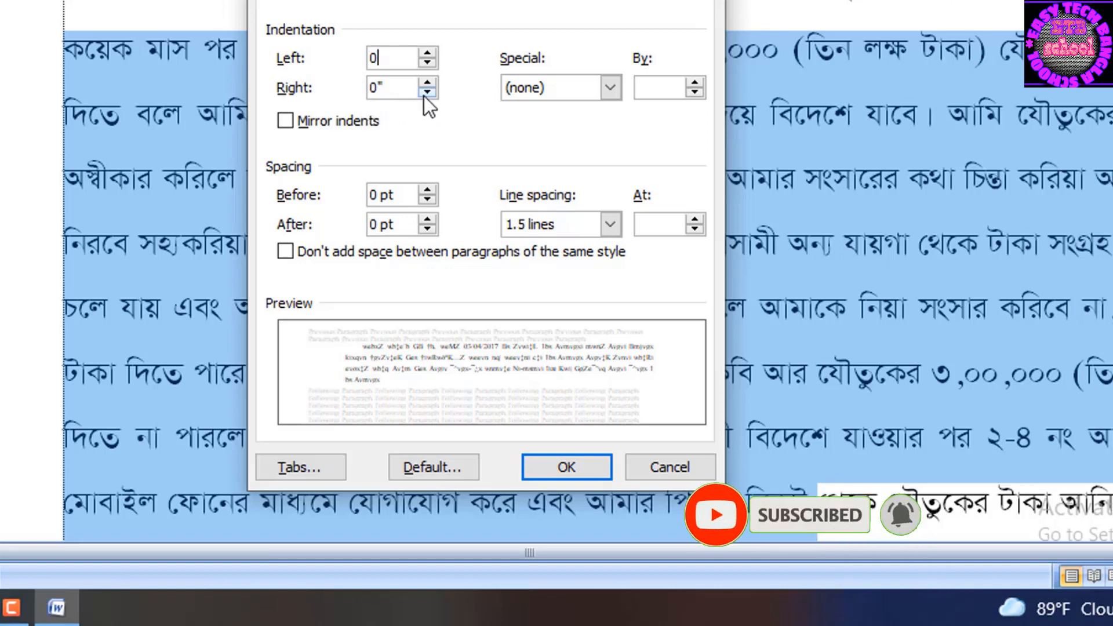
{"action": "left_click", "coordinate": [427, 91]}
{"action": "left_click", "coordinate": [426, 92]}
{"action": "left_click", "coordinate": [426, 92]}
{"action": "left_click", "coordinate": [426, 92]}
{"action": "left_click", "coordinate": [424, 94]}
{"action": "left_click", "coordinate": [424, 94]}
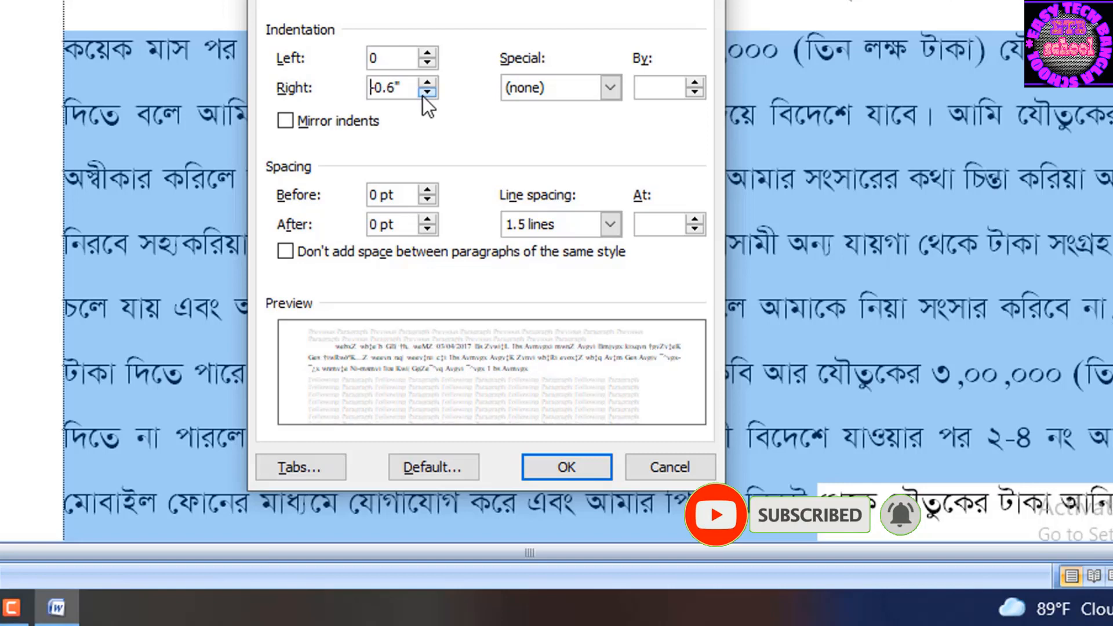
{"action": "left_click", "coordinate": [423, 94]}
Step: Raise the right indentation stepwise to 0.1"
{"action": "left_click", "coordinate": [427, 84]}
{"action": "left_click", "coordinate": [426, 84]}
{"action": "left_click", "coordinate": [427, 84]}
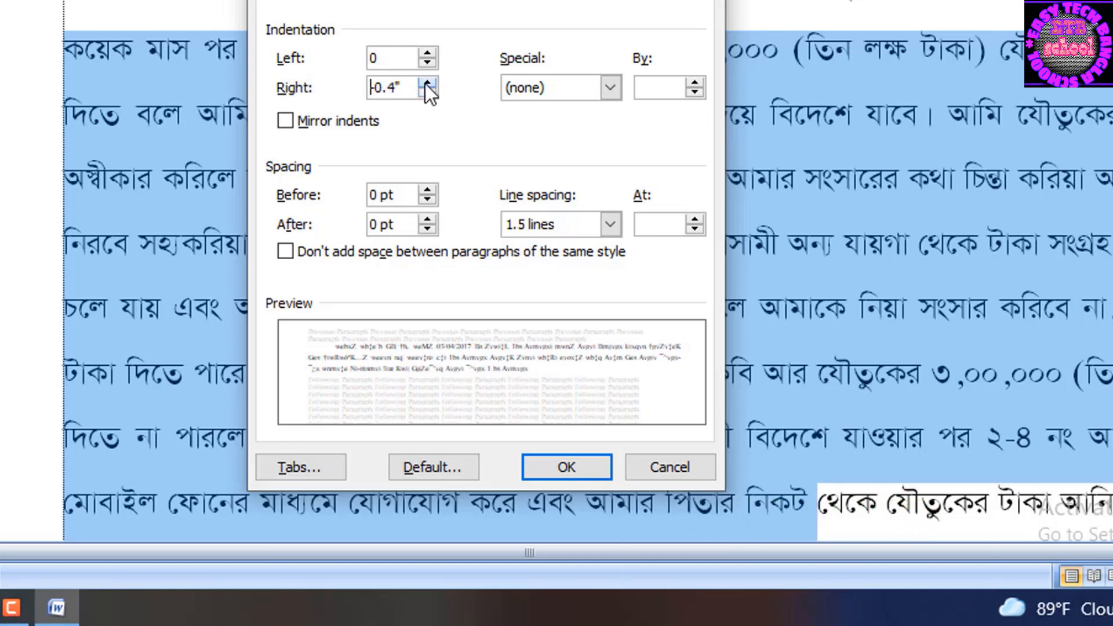
{"action": "left_click", "coordinate": [427, 84]}
{"action": "left_click", "coordinate": [426, 84]}
{"action": "left_click", "coordinate": [426, 84]}
{"action": "left_click", "coordinate": [426, 84]}
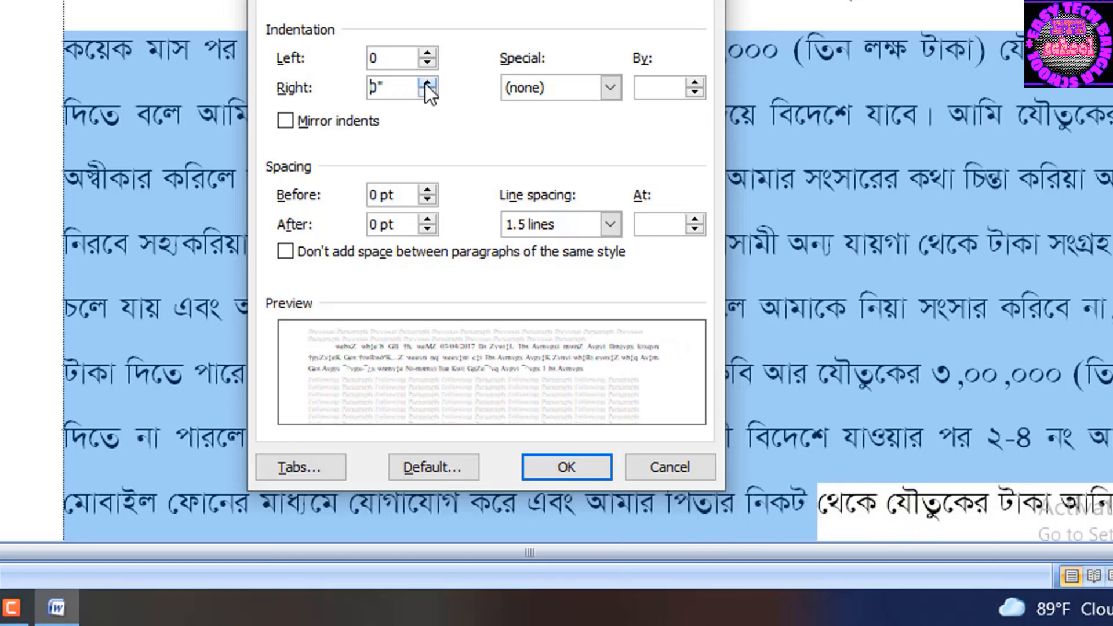
{"action": "left_click", "coordinate": [426, 84]}
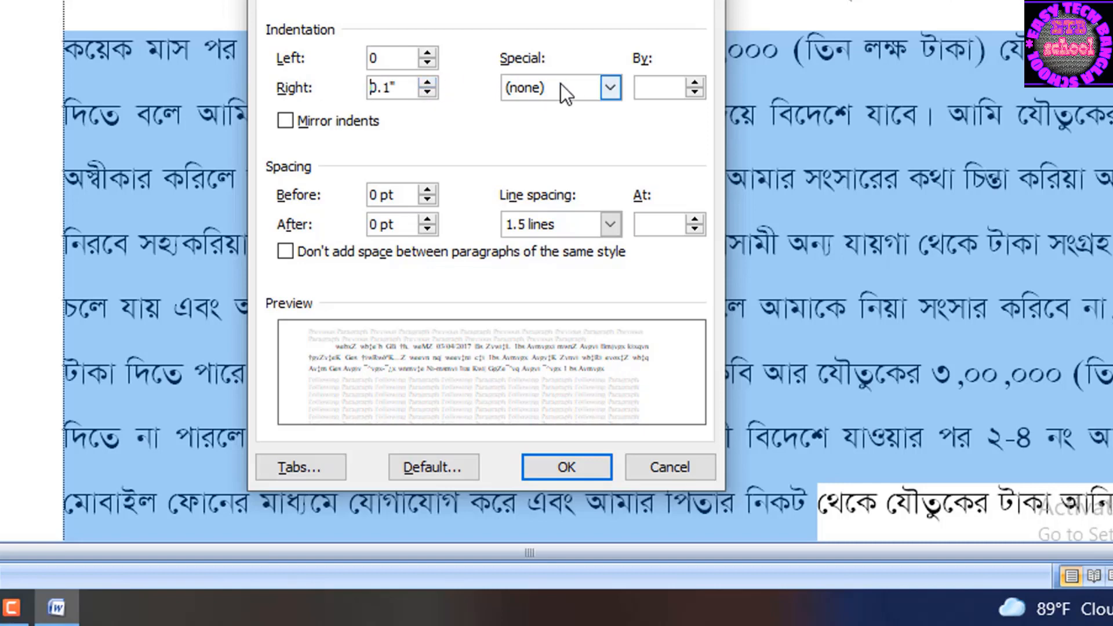
Step: Try the First line and Hanging special indents at 0.5", and discard the paragraph settings without applying them
{"action": "left_click", "coordinate": [614, 92]}
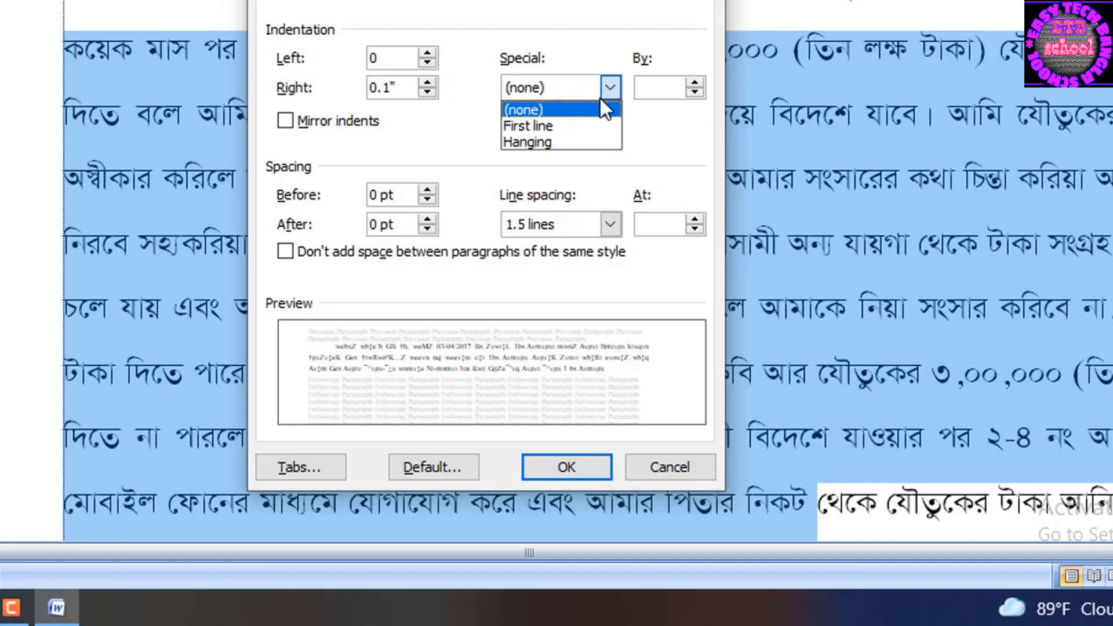
{"action": "left_click", "coordinate": [565, 127]}
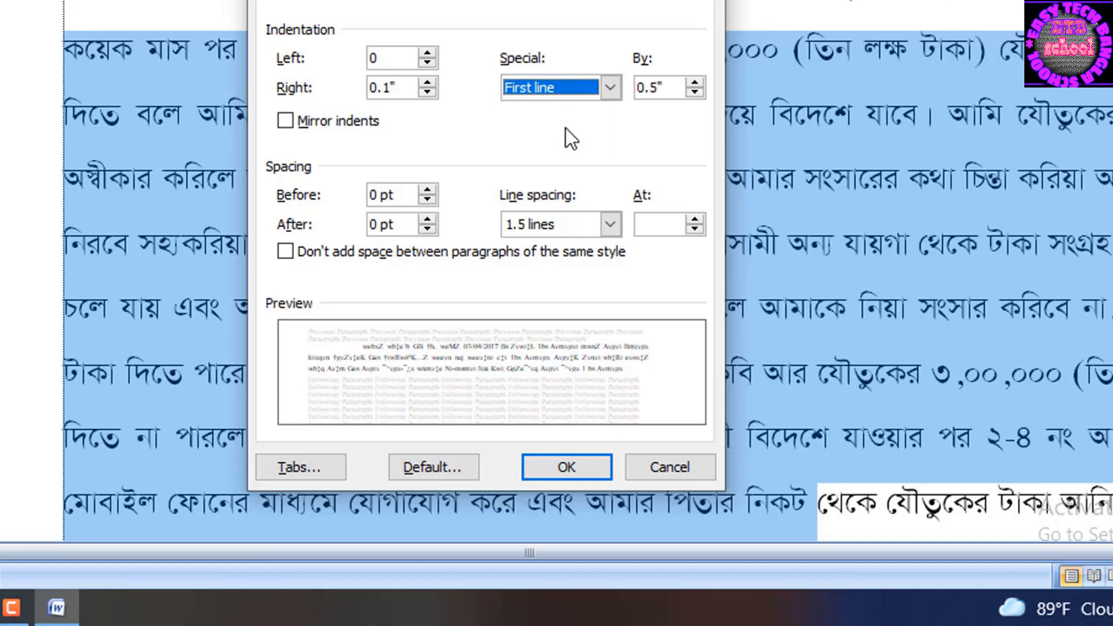
{"action": "left_click", "coordinate": [609, 88]}
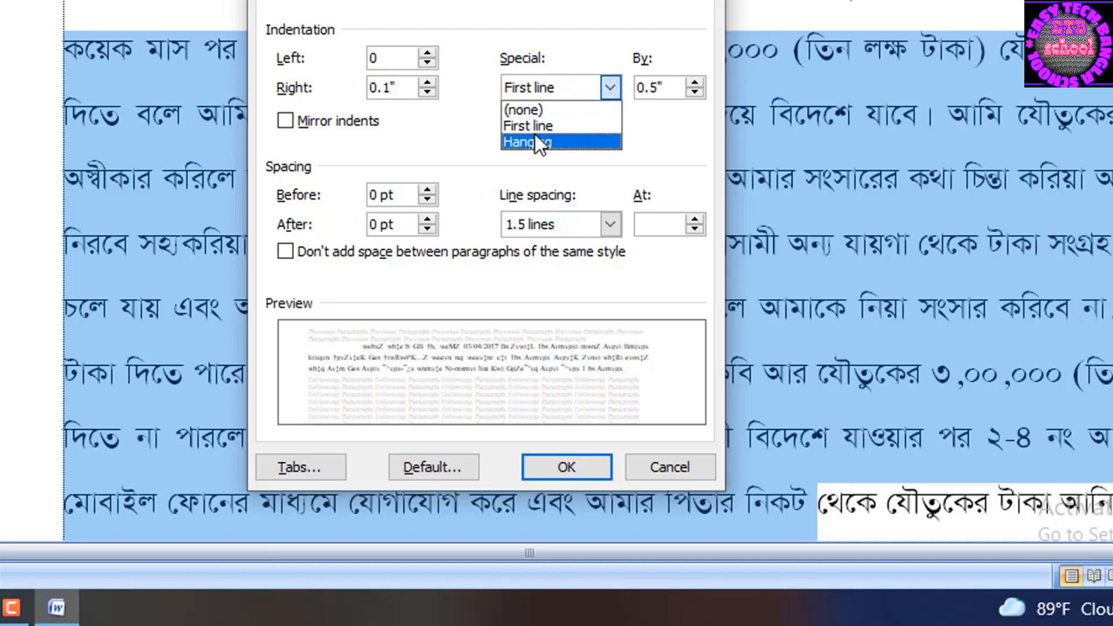
{"action": "left_click", "coordinate": [535, 138]}
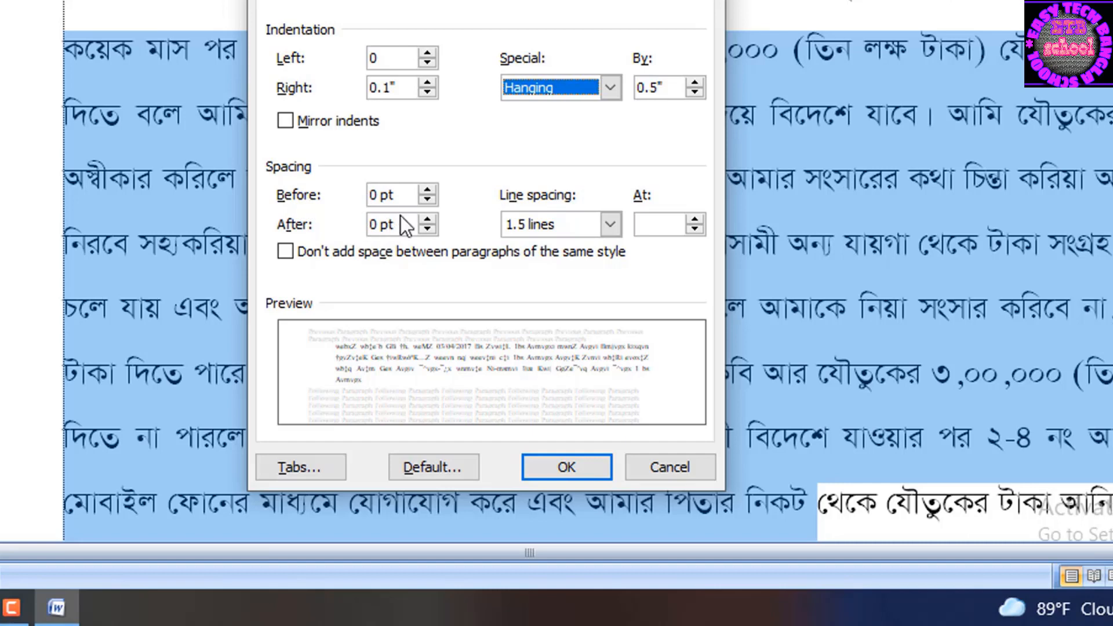
{"action": "left_click_drag", "start_coordinate": [378, 226], "coordinate": [357, 200]}
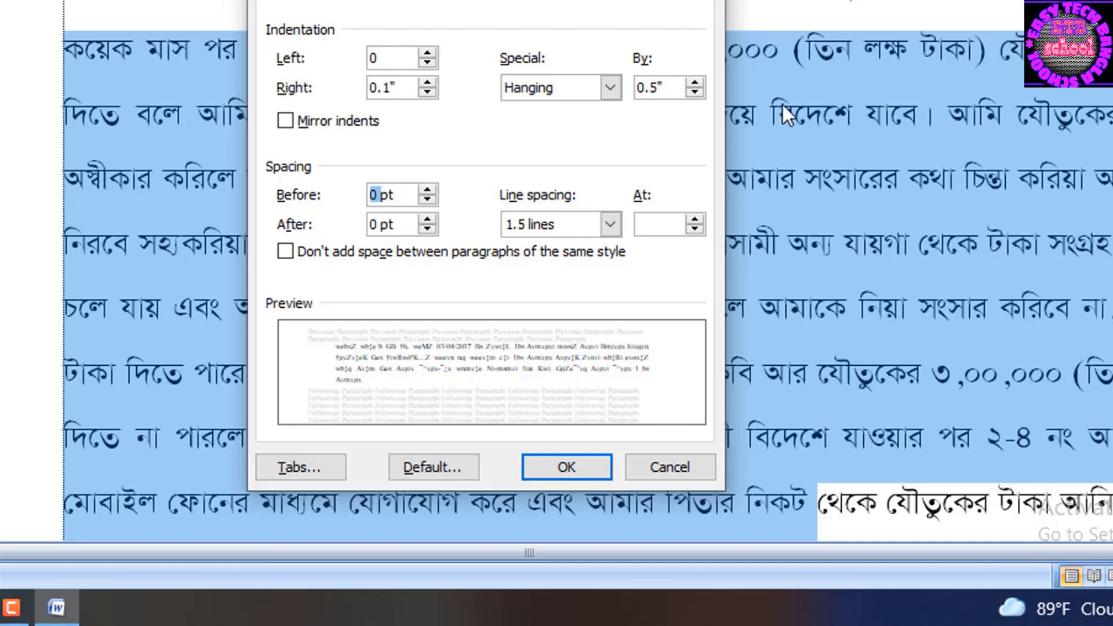
{"action": "left_click", "coordinate": [648, 466]}
Step: Select the line beginning "কয়েক মাস পর" and the start of the line below, and set the paragraph's line spacing to Double
{"action": "left_click", "coordinate": [796, 180]}
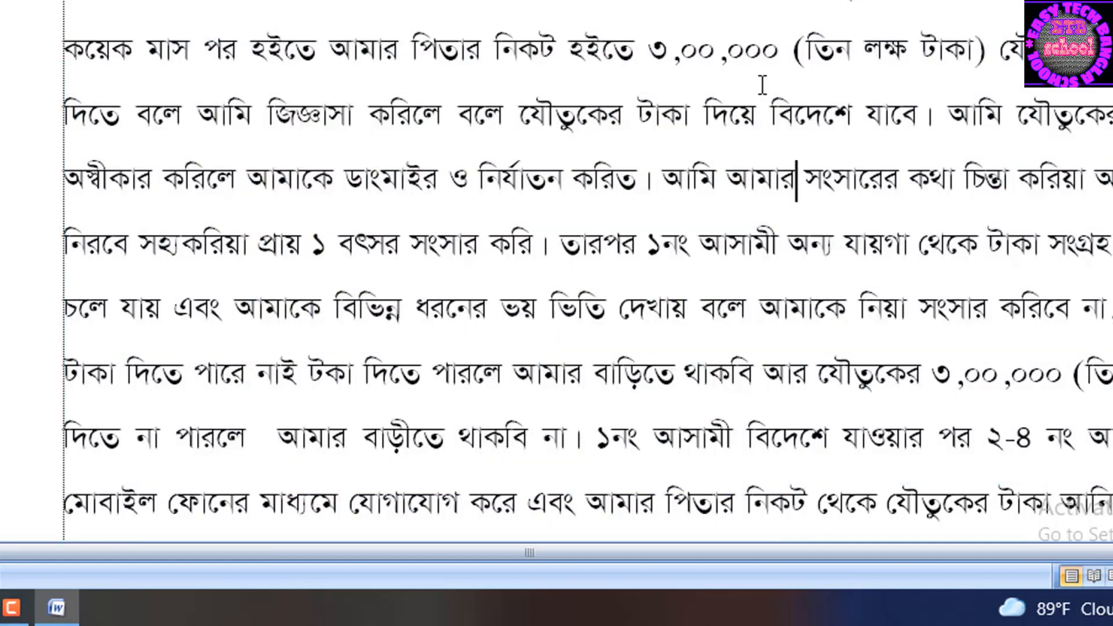
{"action": "left_click", "coordinate": [718, 51]}
{"action": "left_click_drag", "start_coordinate": [719, 51], "coordinate": [755, 119]}
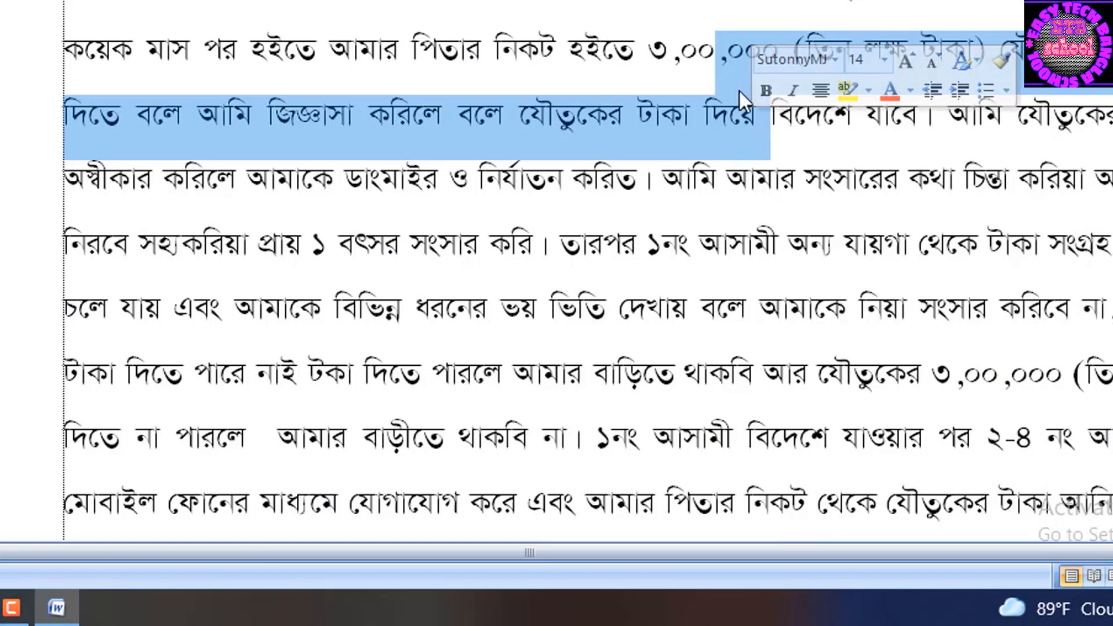
{"action": "left_click_drag", "start_coordinate": [64, 49], "coordinate": [166, 125]}
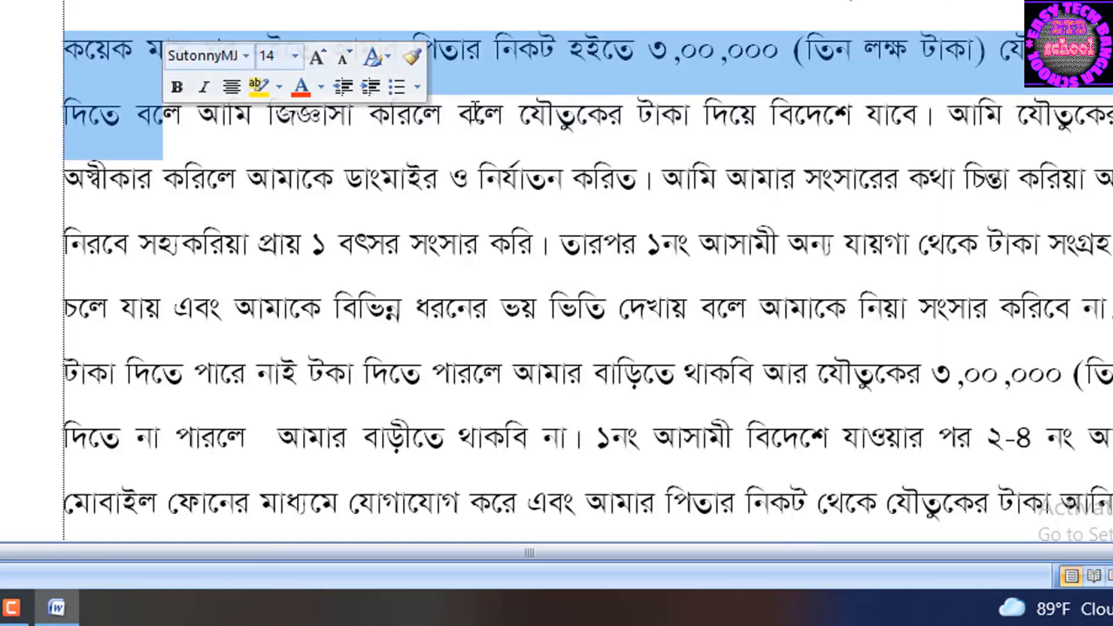
{"action": "key", "text": "alt+o"}
{"action": "key", "text": "p"}
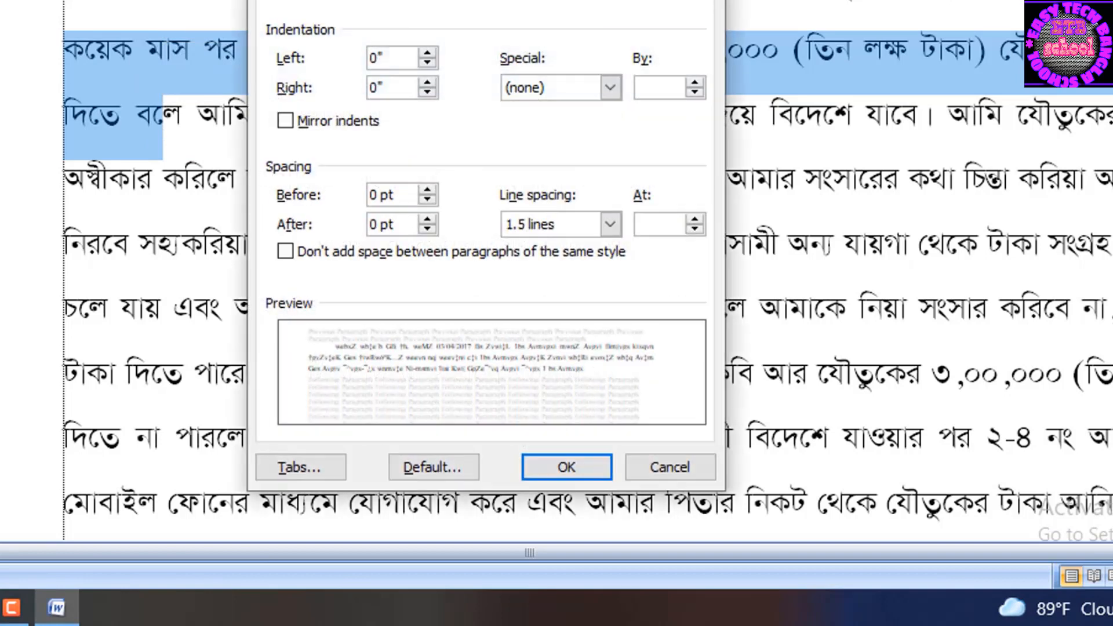
{"action": "left_click", "coordinate": [610, 224]}
{"action": "left_click", "coordinate": [547, 283]}
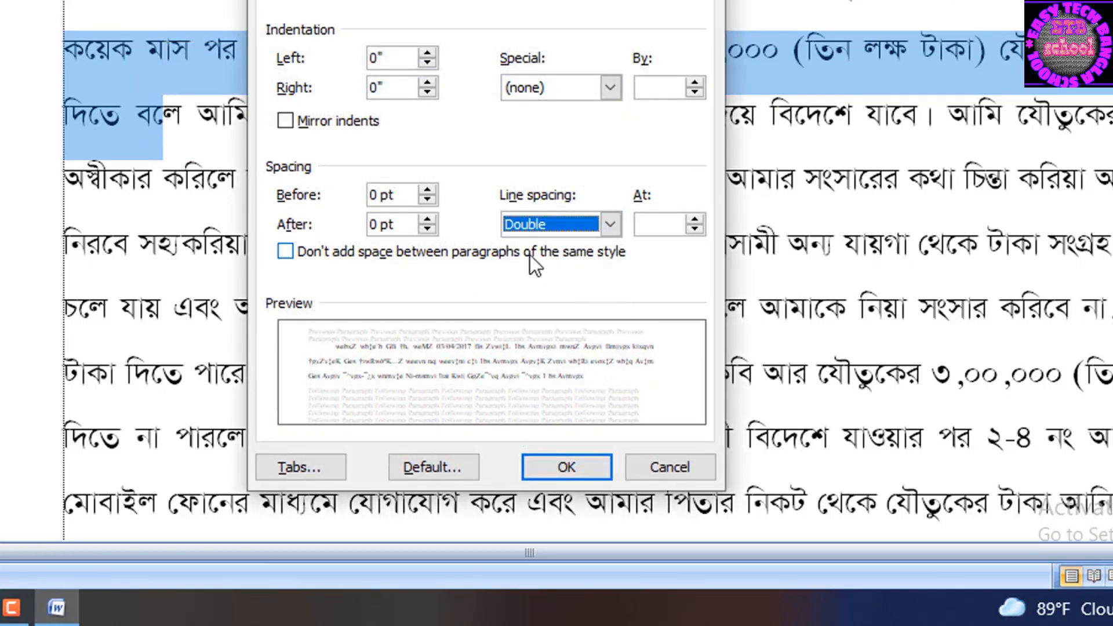
{"action": "left_click", "coordinate": [556, 471]}
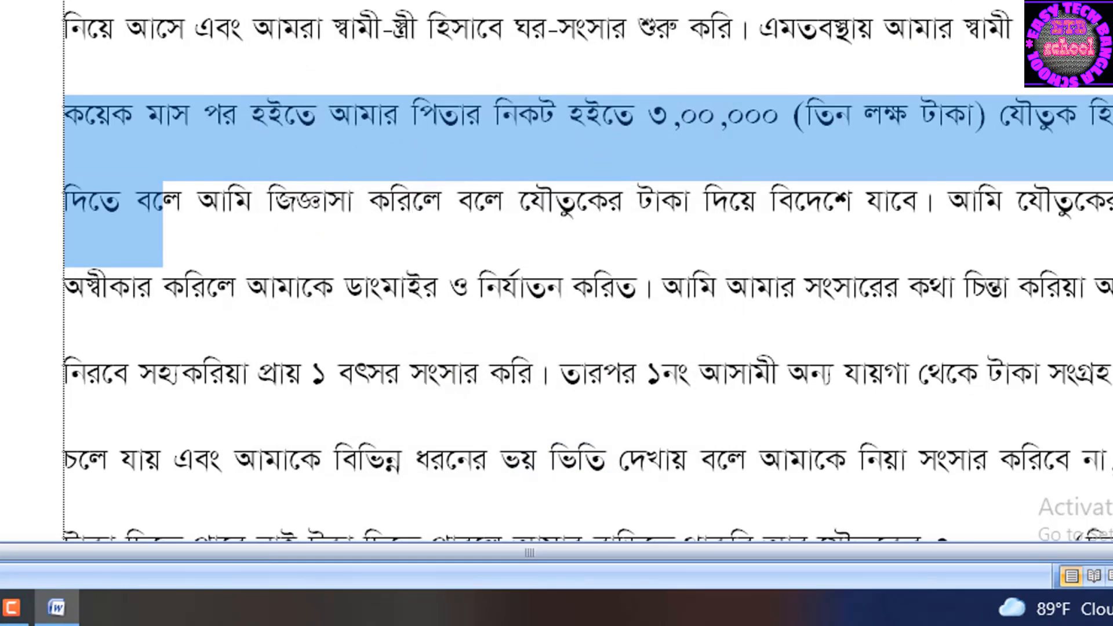
Step: Reopen the paragraph settings for the selected text and set the line spacing to Single
{"action": "left_click", "coordinate": [557, 1]}
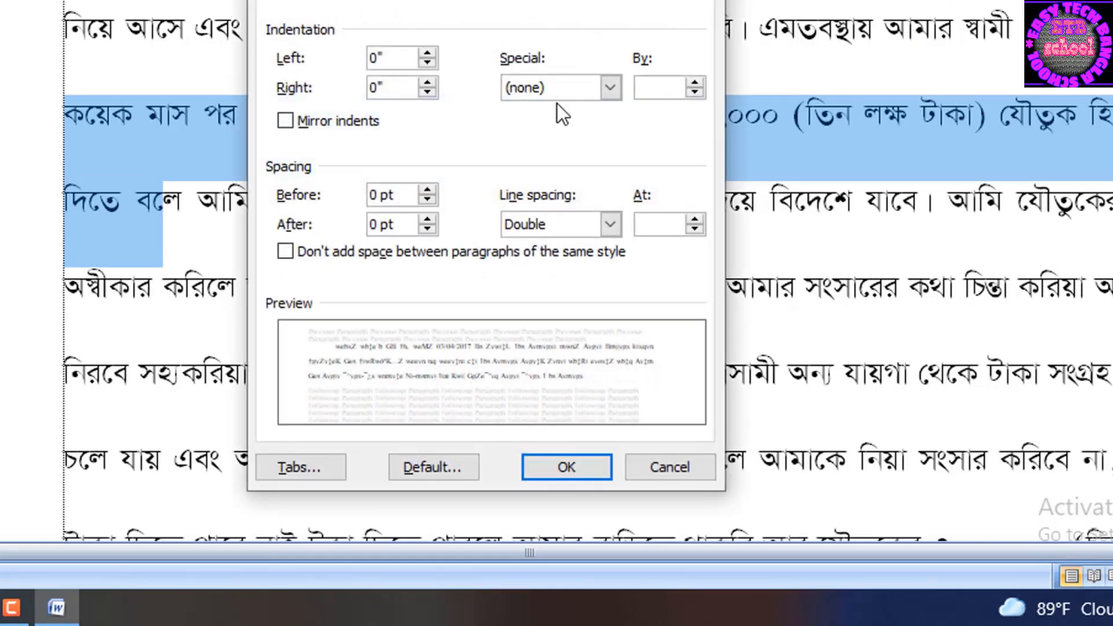
{"action": "left_click", "coordinate": [609, 225]}
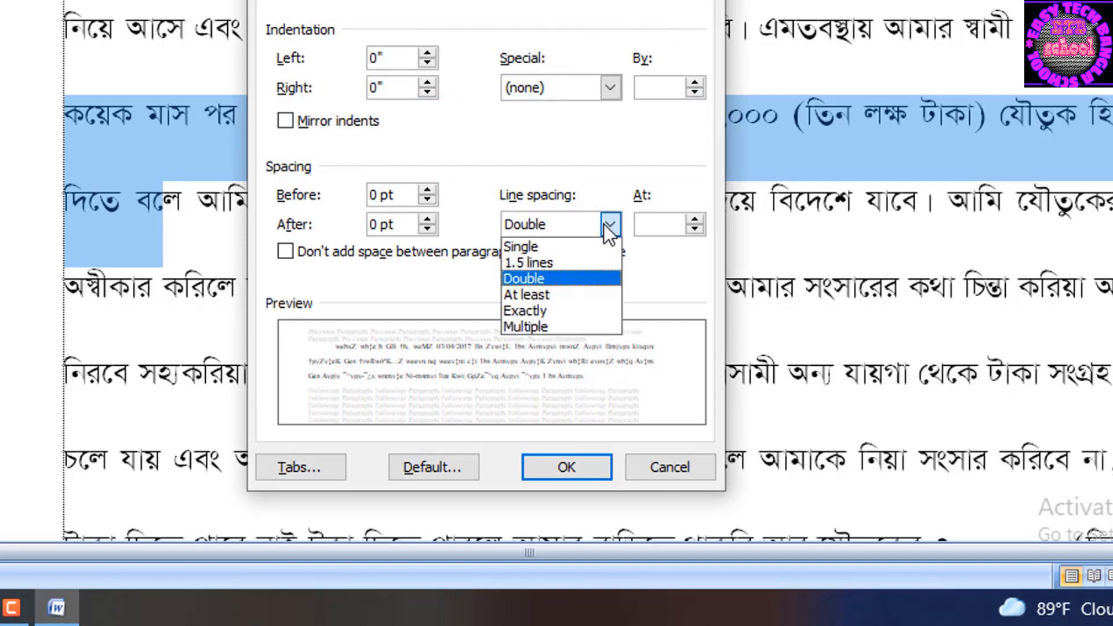
{"action": "left_click", "coordinate": [544, 248]}
{"action": "left_click", "coordinate": [576, 464]}
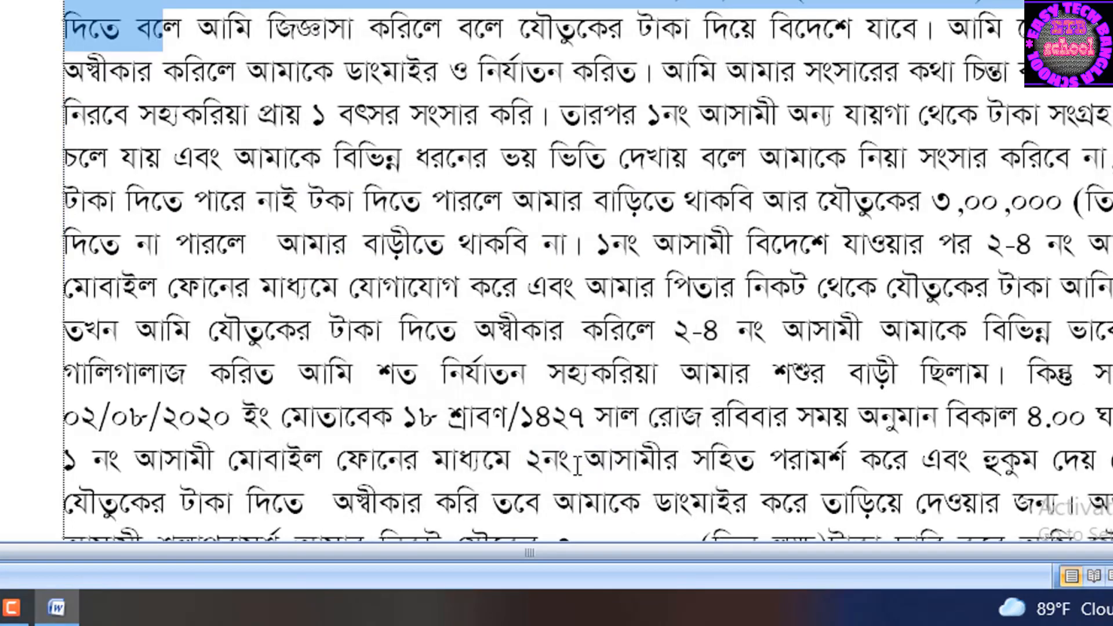
Step: Reopen the paragraph settings for the selected text and set the line spacing to Multiple at 1
{"action": "left_click", "coordinate": [558, 1]}
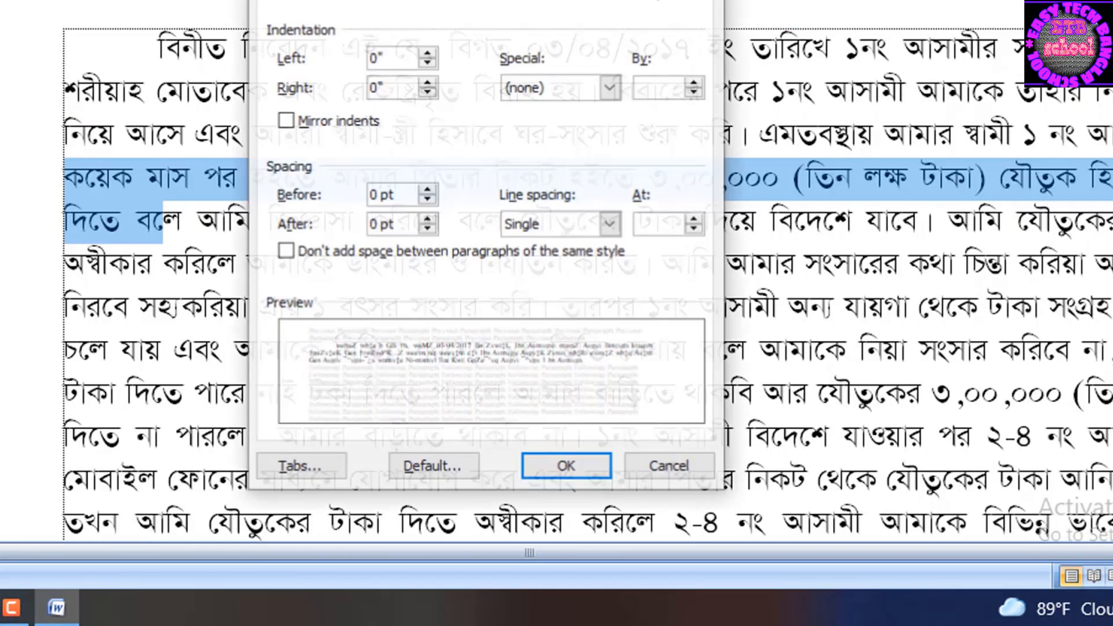
{"action": "left_click", "coordinate": [613, 226]}
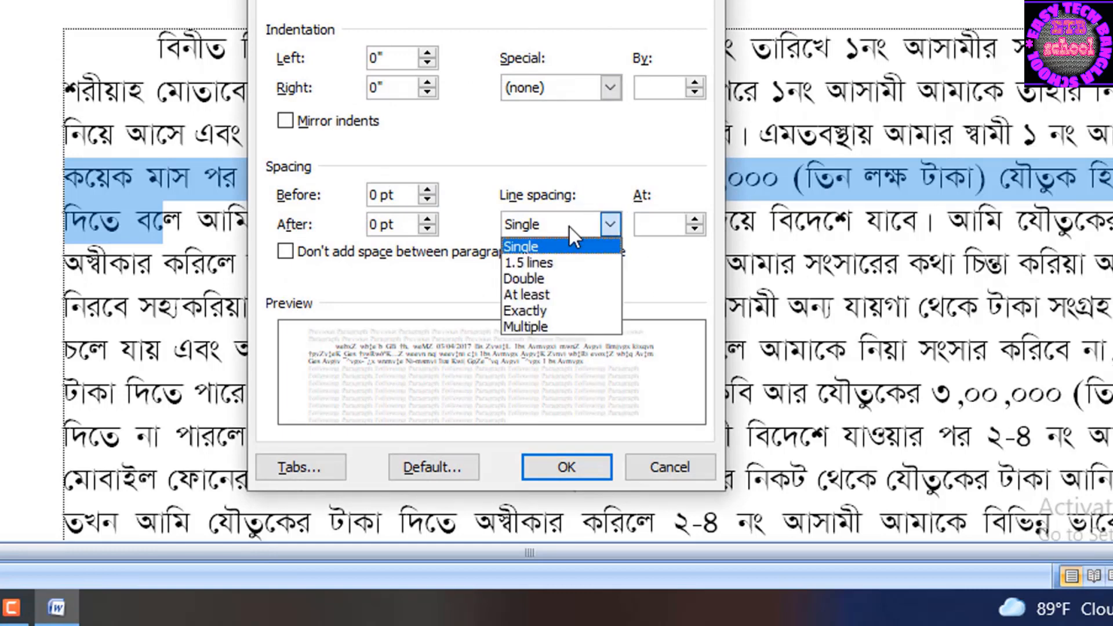
{"action": "left_click", "coordinate": [547, 326]}
{"action": "left_click_drag", "start_coordinate": [667, 222], "coordinate": [633, 231]}
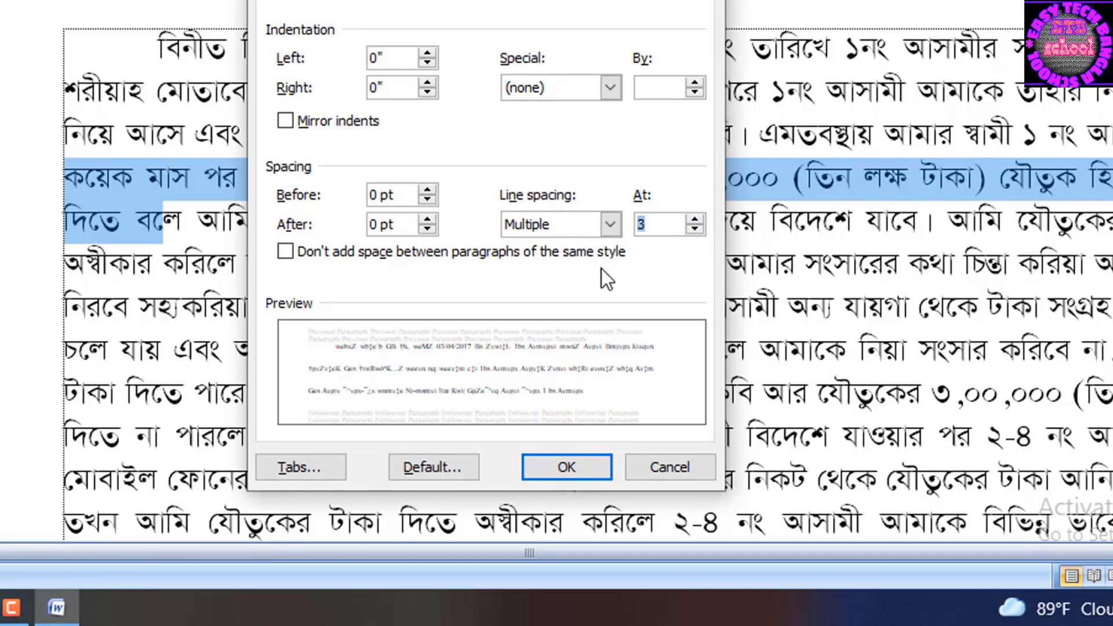
{"action": "type", "text": "1"}
{"action": "left_click", "coordinate": [582, 468]}
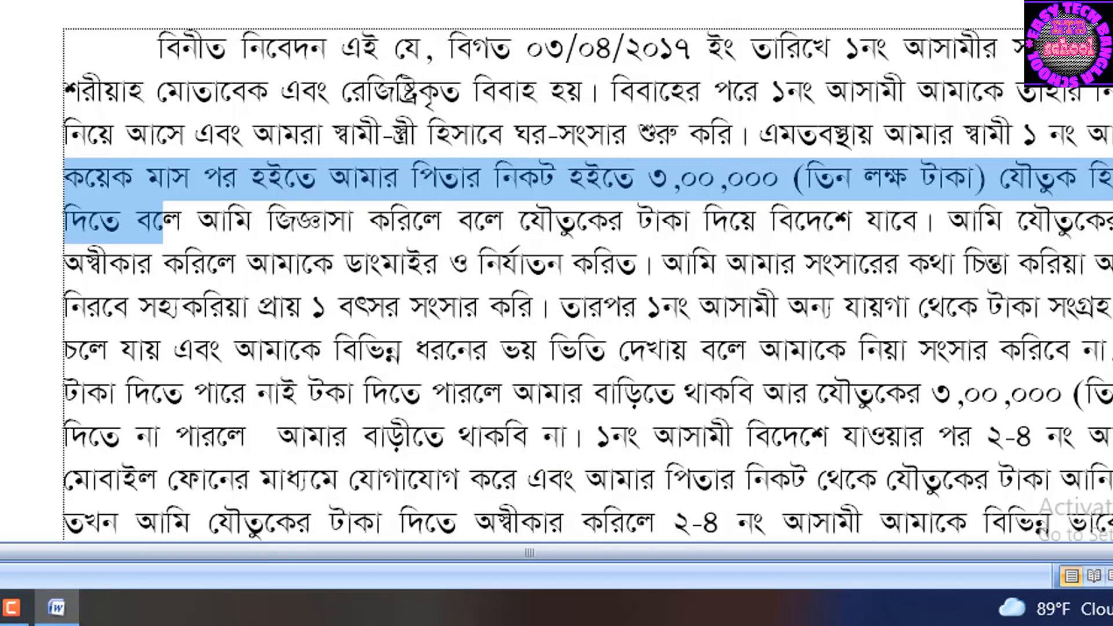
Step: Open the tab stop settings from the paragraph settings, try clearing all tab stops, and discard the change
{"action": "left_click", "coordinate": [464, 1]}
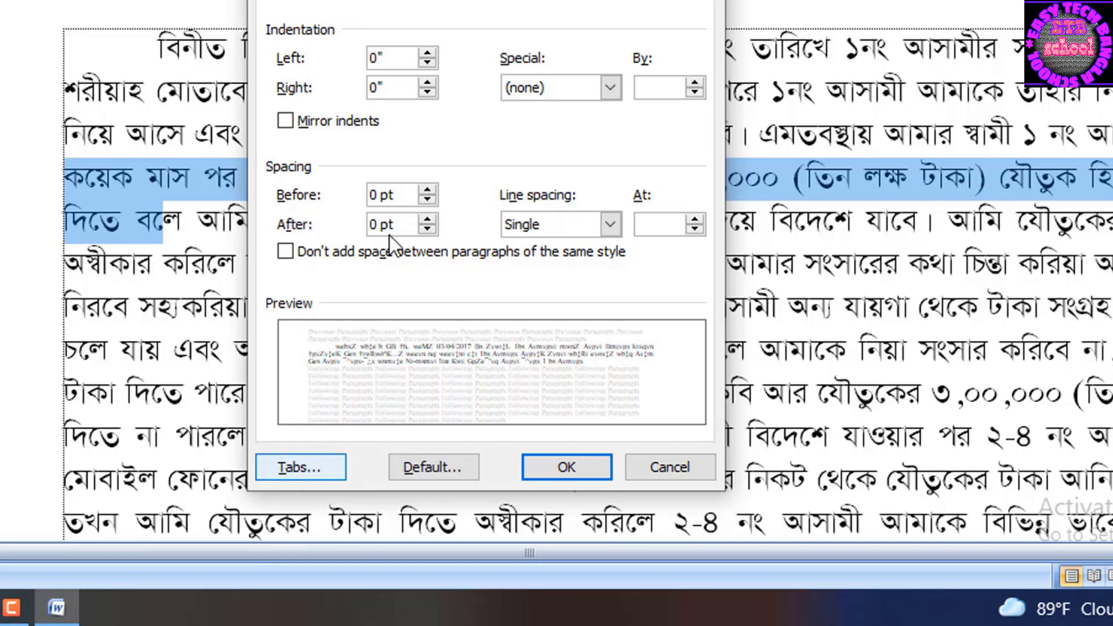
{"action": "left_click", "coordinate": [276, 469]}
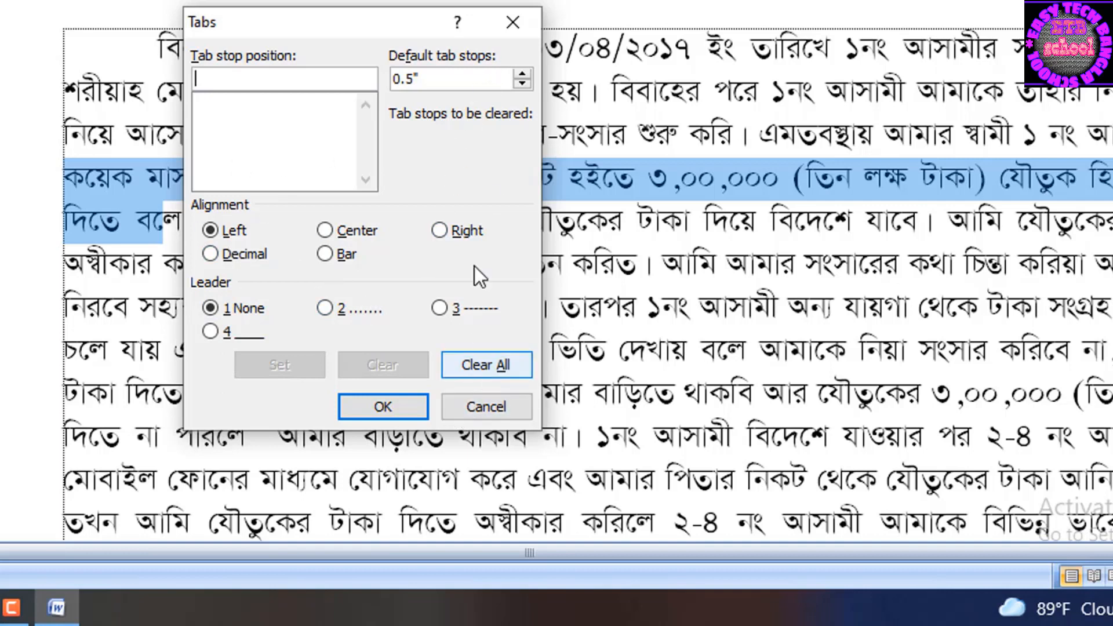
{"action": "left_click", "coordinate": [482, 367]}
{"action": "left_click", "coordinate": [513, 23]}
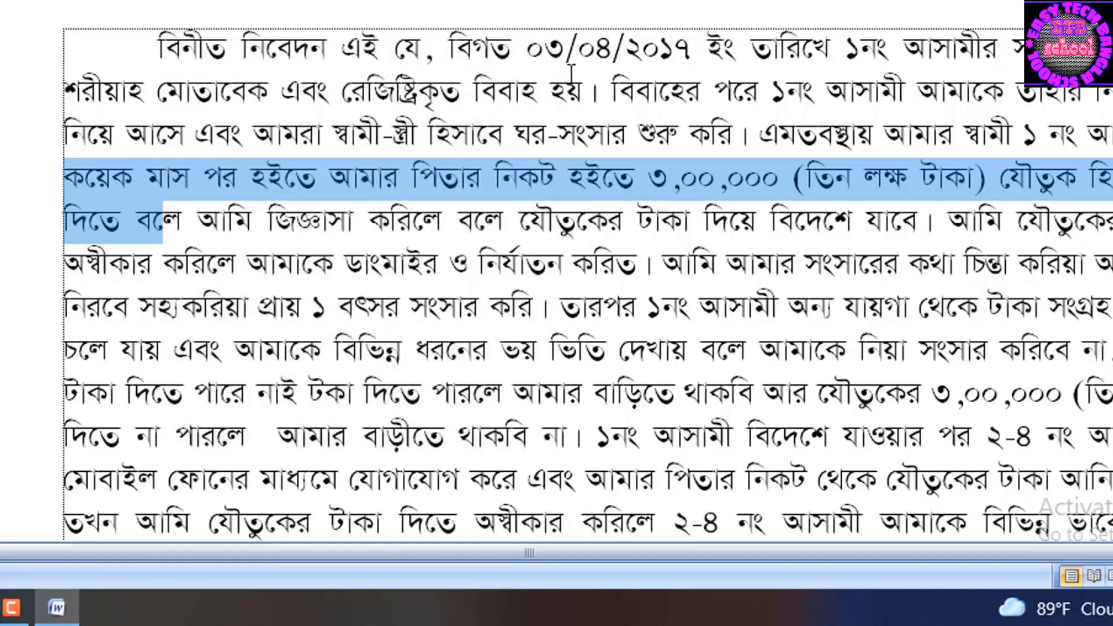
Step: Select the text from "হয়" in the second line to "দেখায়" and review its line and page break options and its indents and spacing
{"action": "left_click_drag", "start_coordinate": [554, 90], "coordinate": [681, 348]}
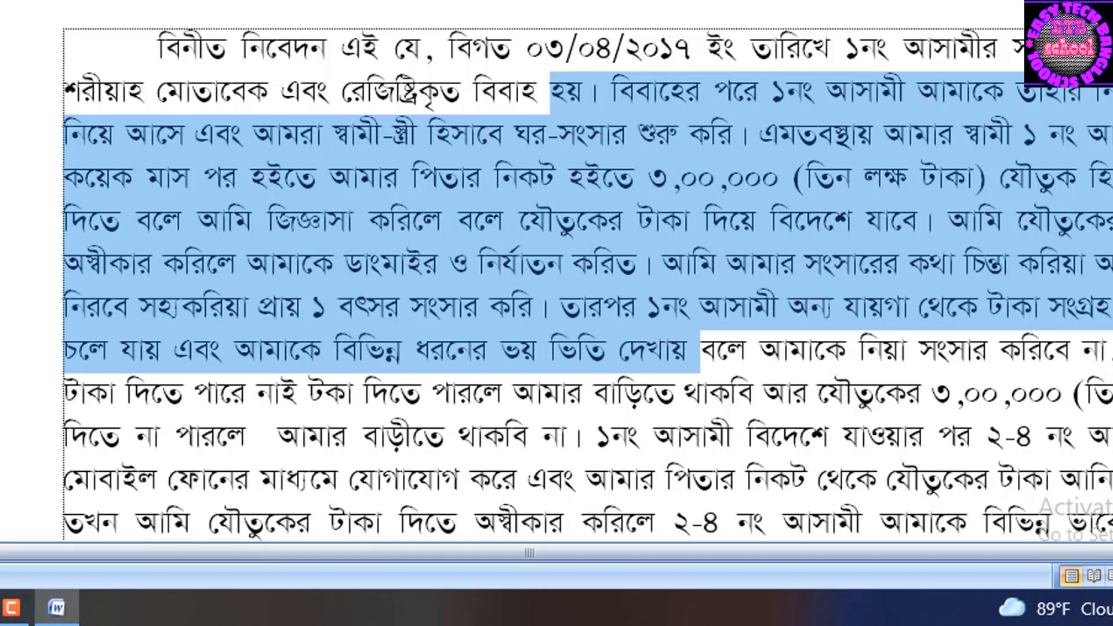
{"action": "key", "text": "alt+o"}
{"action": "key", "text": "p"}
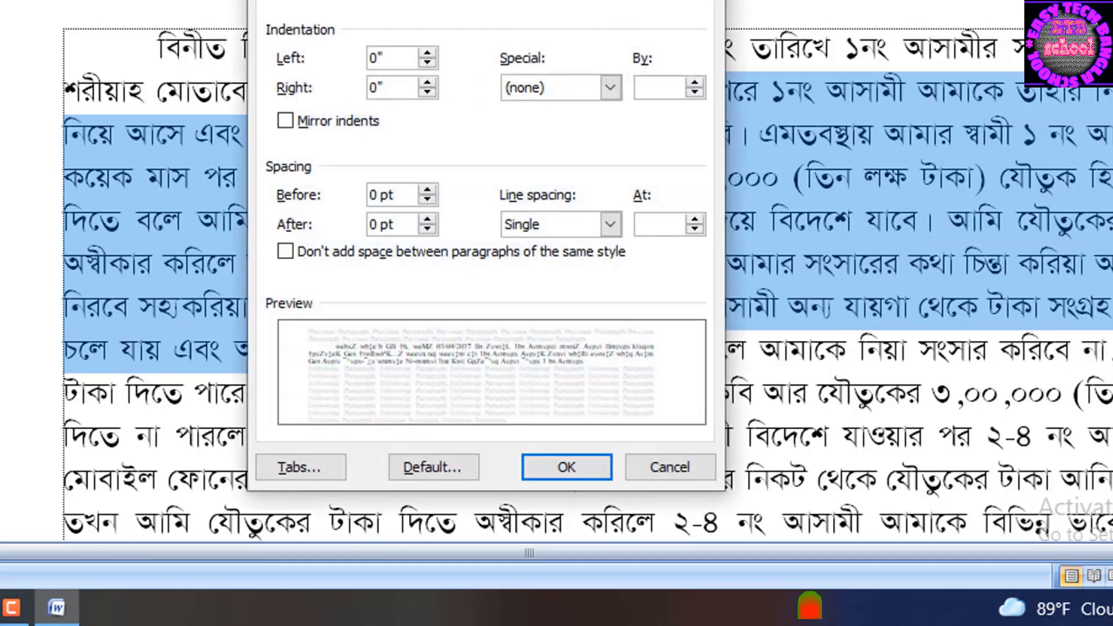
{"action": "key", "text": "ctrl+Tab"}
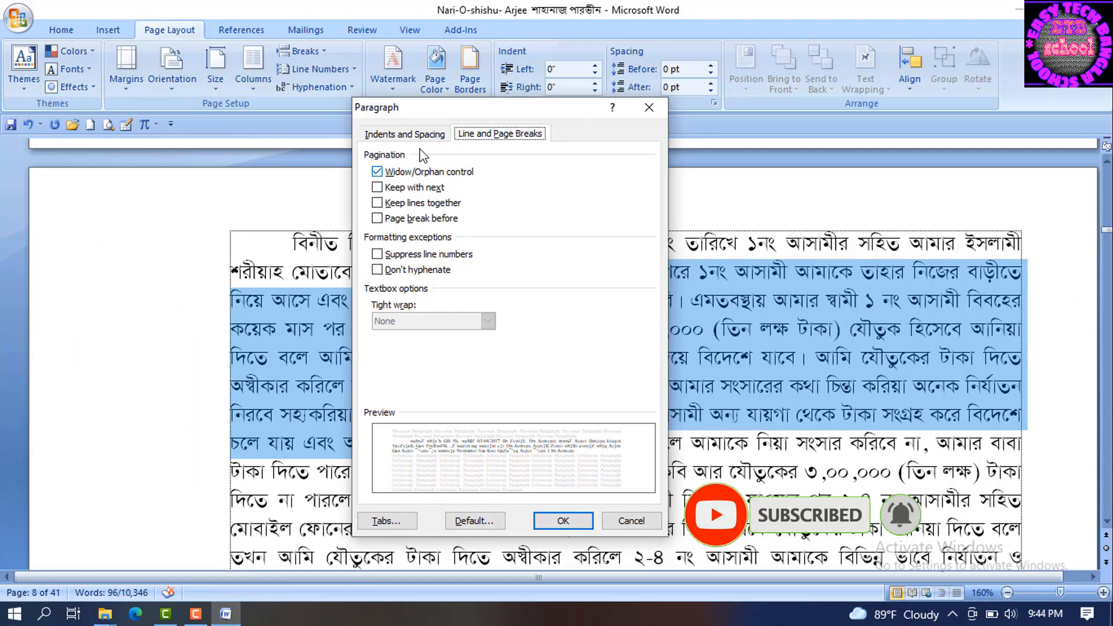
{"action": "key", "text": "ctrl+Tab"}
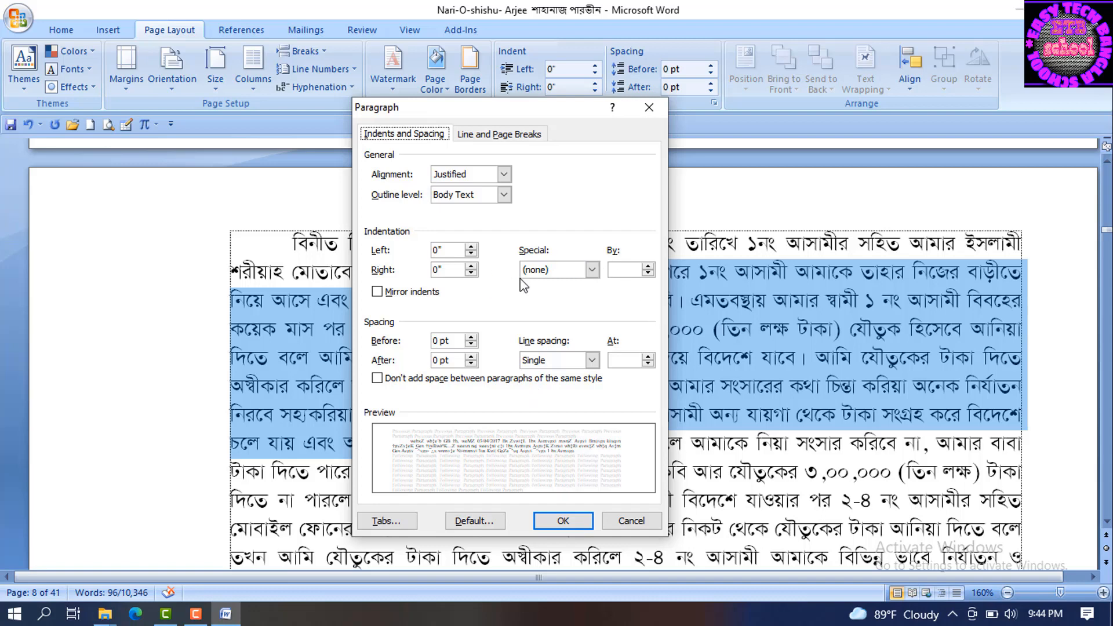
{"action": "left_click", "coordinate": [648, 108]}
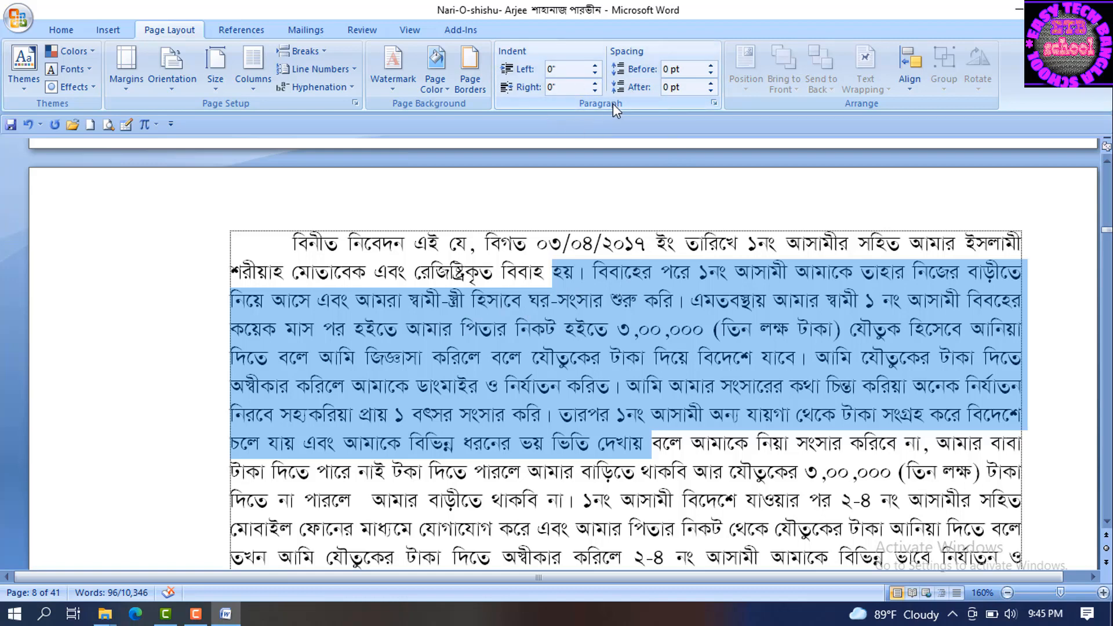
{"action": "left_click", "coordinate": [714, 103]}
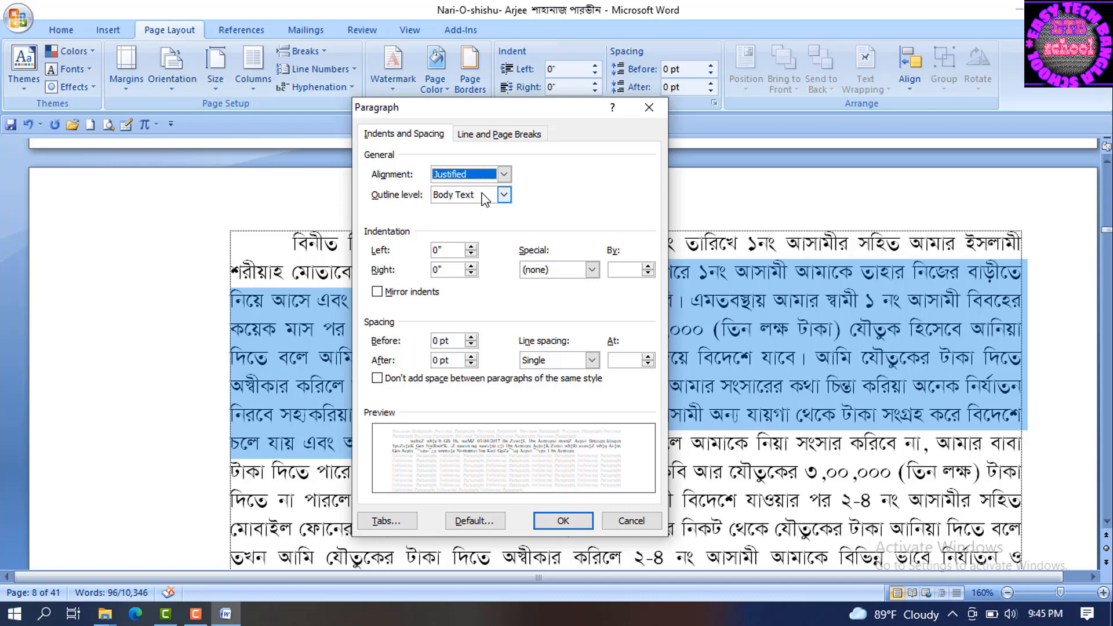
{"action": "left_click", "coordinate": [651, 114]}
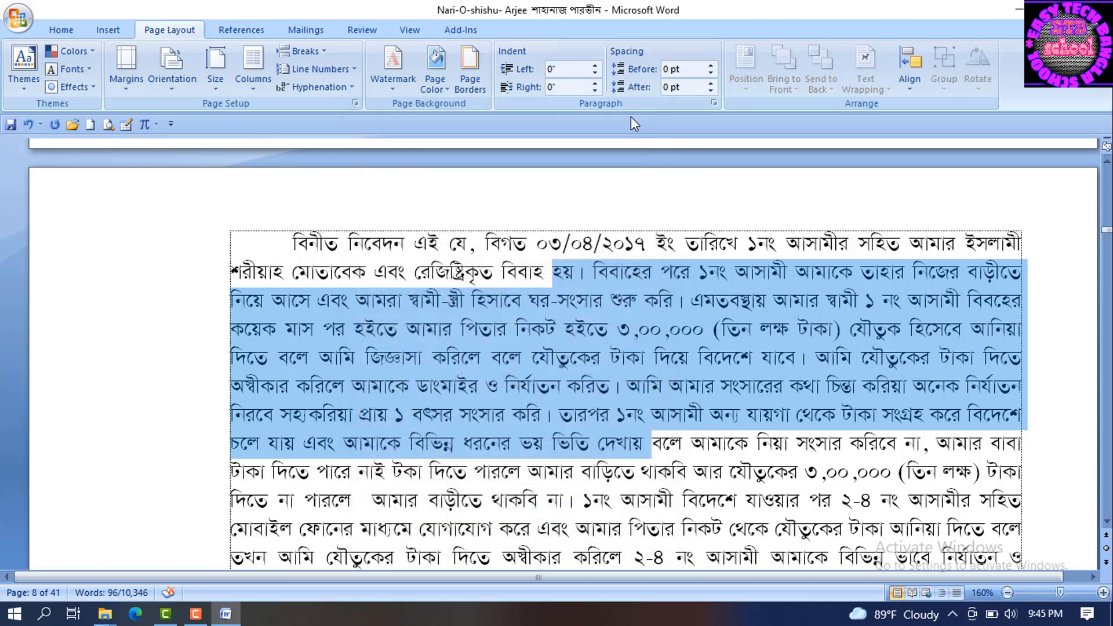